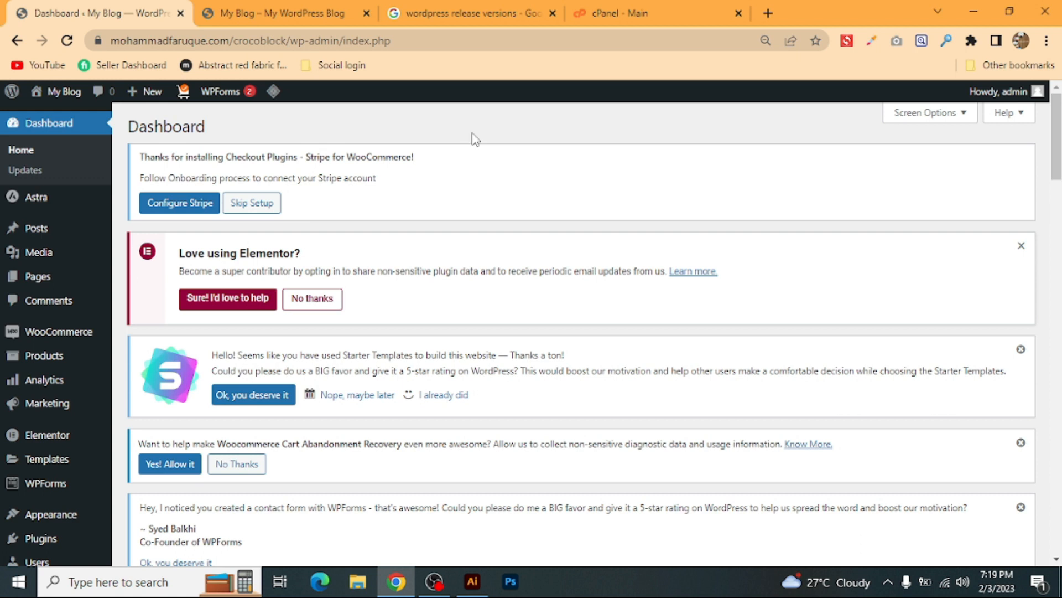
Look over the live My Blog homepage of the WordPress site.
{"action": "left_click", "coordinate": [310, 11]}
{"action": "scroll", "coordinate": [293, 354], "scroll_direction": "up", "scroll_amount": 5}
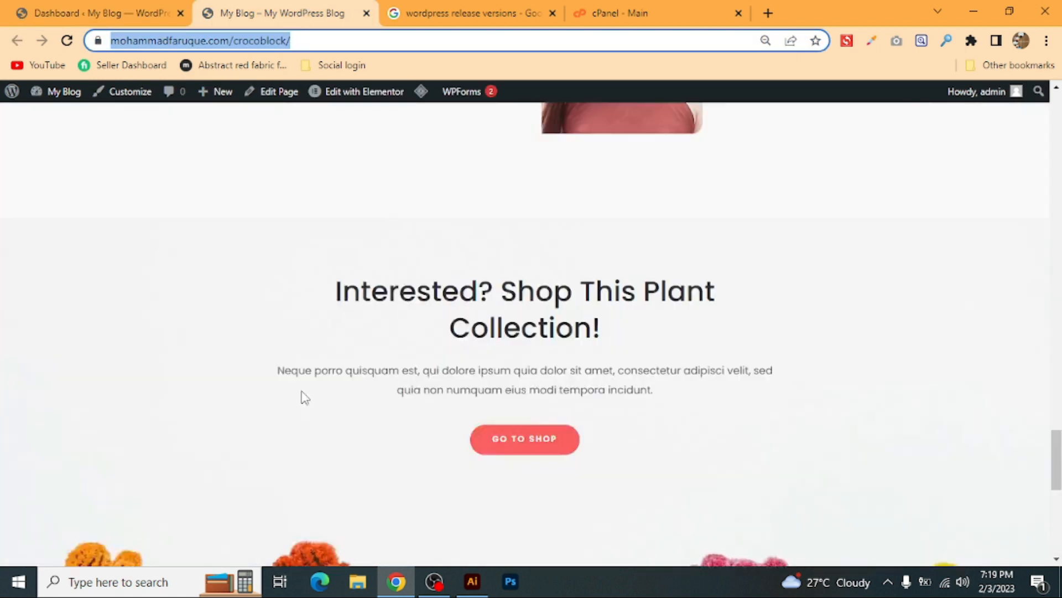
{"action": "scroll", "coordinate": [304, 398], "scroll_direction": "up", "scroll_amount": 15}
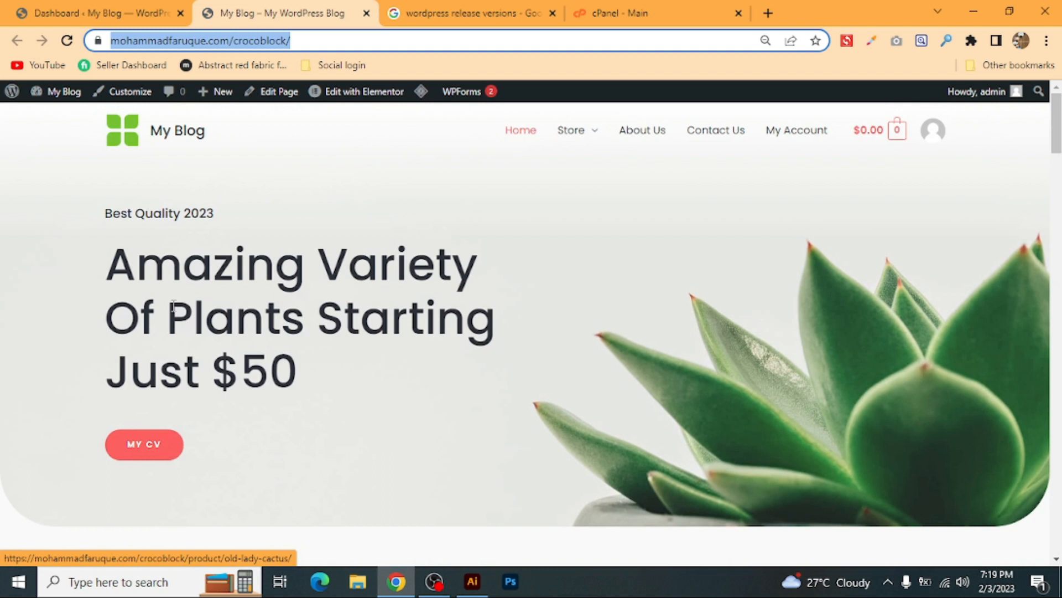
{"action": "scroll", "coordinate": [406, 349], "scroll_direction": "down", "scroll_amount": 5}
{"action": "scroll", "coordinate": [406, 348], "scroll_direction": "up", "scroll_amount": 5}
{"action": "left_click", "coordinate": [437, 166]}
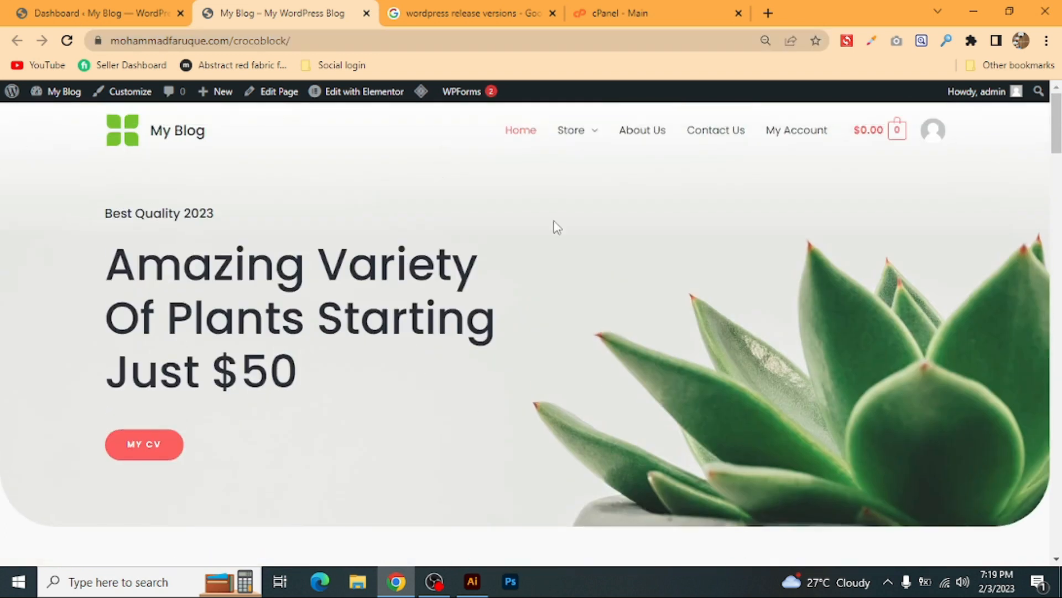
Open the WordPress Updates page in the site's dashboard and check the currently installed WordPress version.
{"action": "left_click", "coordinate": [17, 12]}
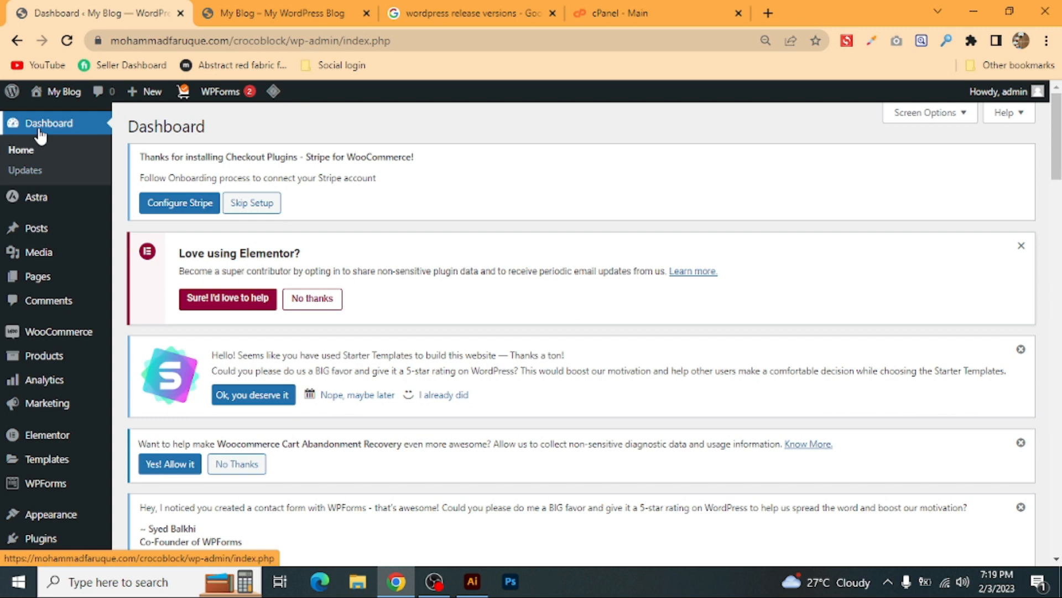
{"action": "left_click", "coordinate": [31, 171]}
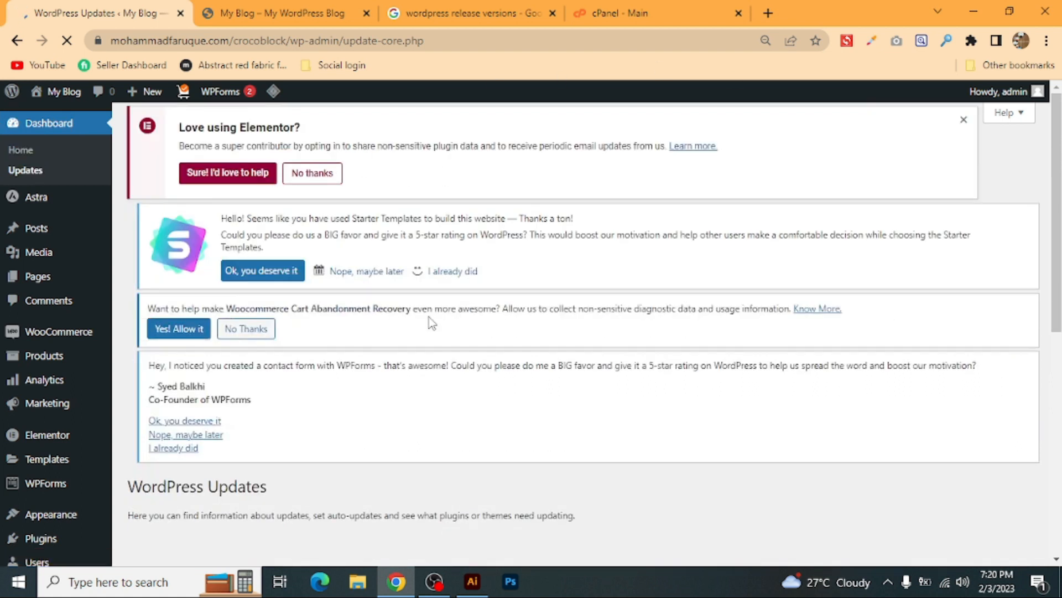
{"action": "scroll", "coordinate": [422, 325], "scroll_direction": "down", "scroll_amount": 5}
{"action": "scroll", "coordinate": [557, 341], "scroll_direction": "down", "scroll_amount": 2}
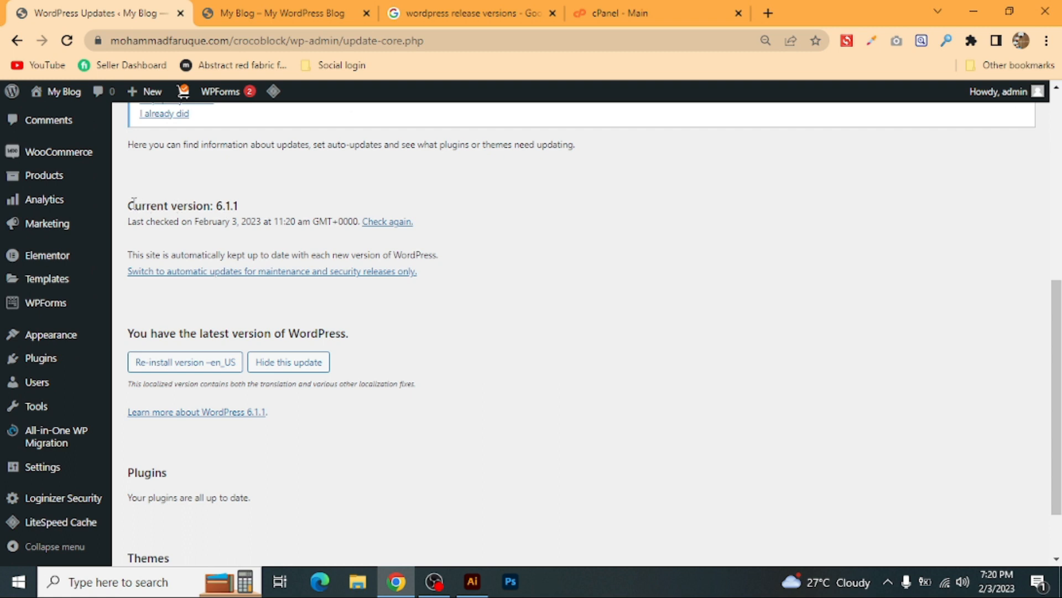
{"action": "left_click_drag", "start_coordinate": [135, 205], "coordinate": [246, 206]}
{"action": "left_click", "coordinate": [266, 208]}
{"action": "left_click_drag", "start_coordinate": [246, 207], "coordinate": [136, 200]}
{"action": "left_click", "coordinate": [493, 220]}
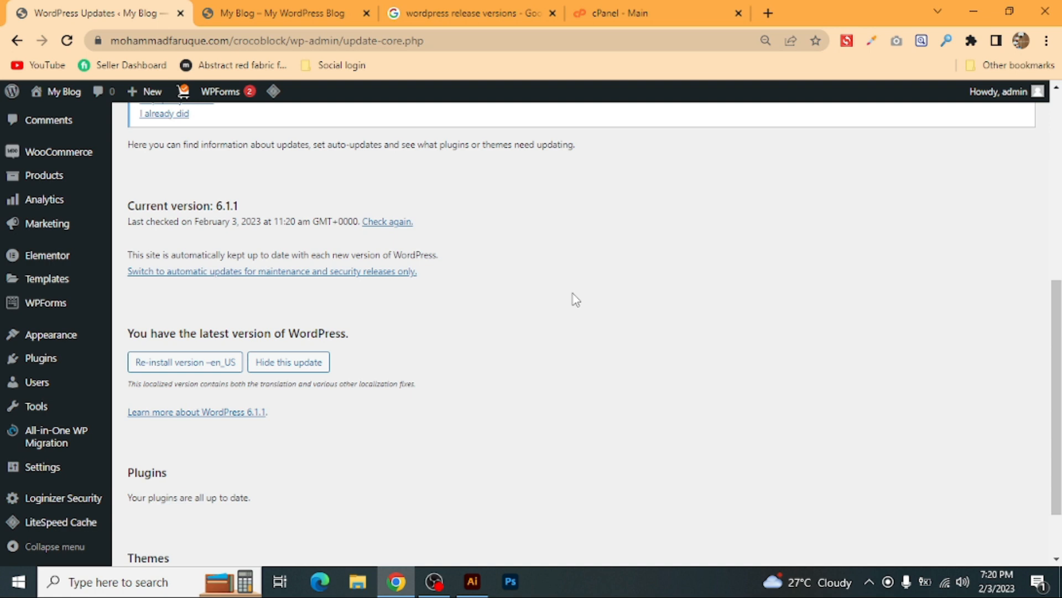
{"action": "scroll", "coordinate": [573, 294], "scroll_direction": "up", "scroll_amount": 3}
{"action": "scroll", "coordinate": [573, 294], "scroll_direction": "down", "scroll_amount": 3}
{"action": "left_click_drag", "start_coordinate": [243, 208], "coordinate": [226, 206]}
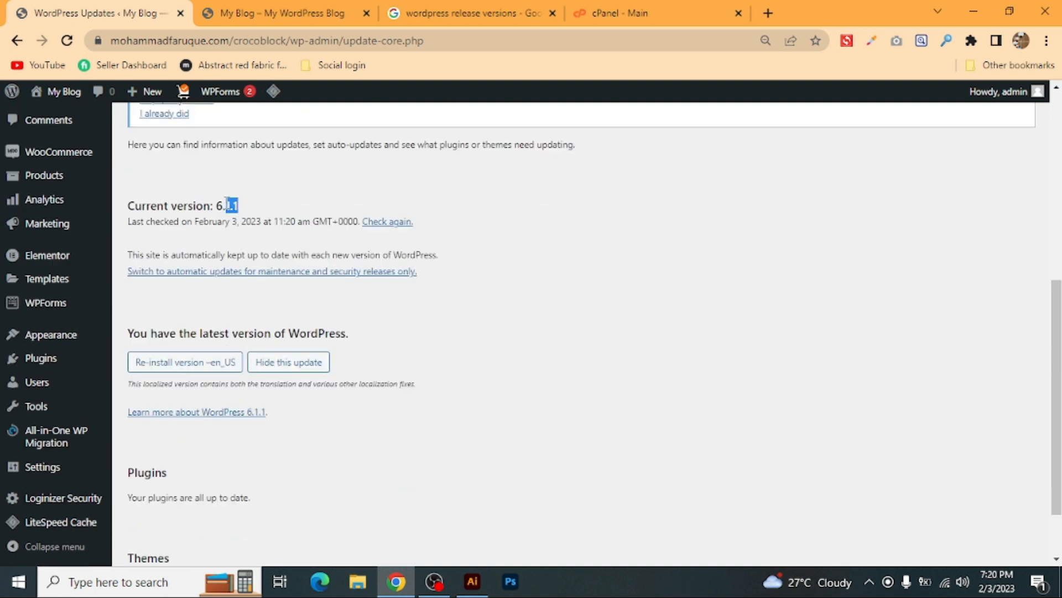
{"action": "left_click", "coordinate": [284, 206]}
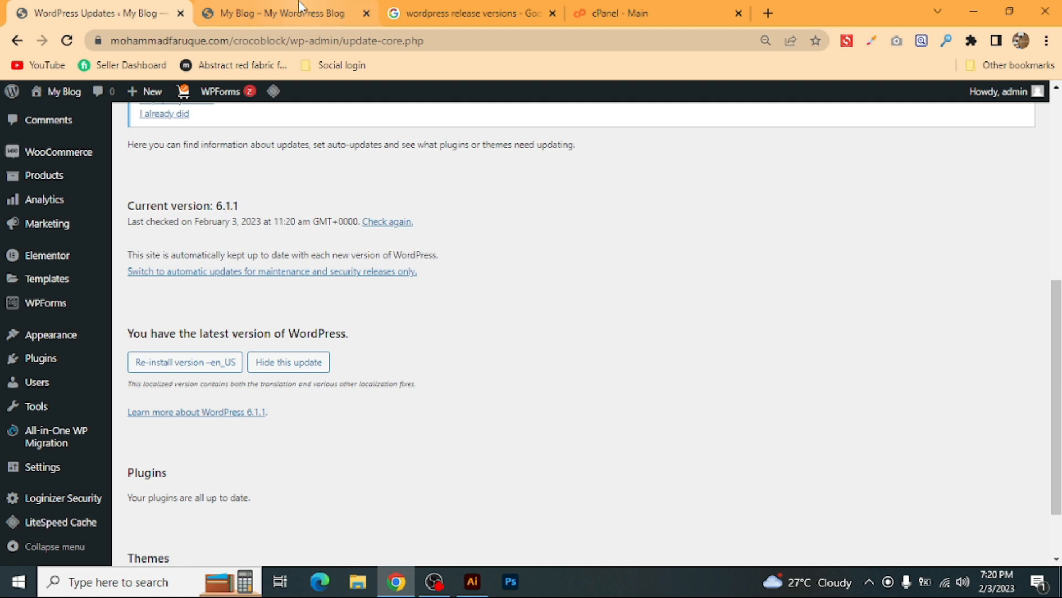
Review the live homepage again and reread the version details on the WordPress Updates page.
{"action": "left_click", "coordinate": [279, 12]}
{"action": "scroll", "coordinate": [429, 254], "scroll_direction": "down", "scroll_amount": 5}
{"action": "left_click", "coordinate": [94, 13]}
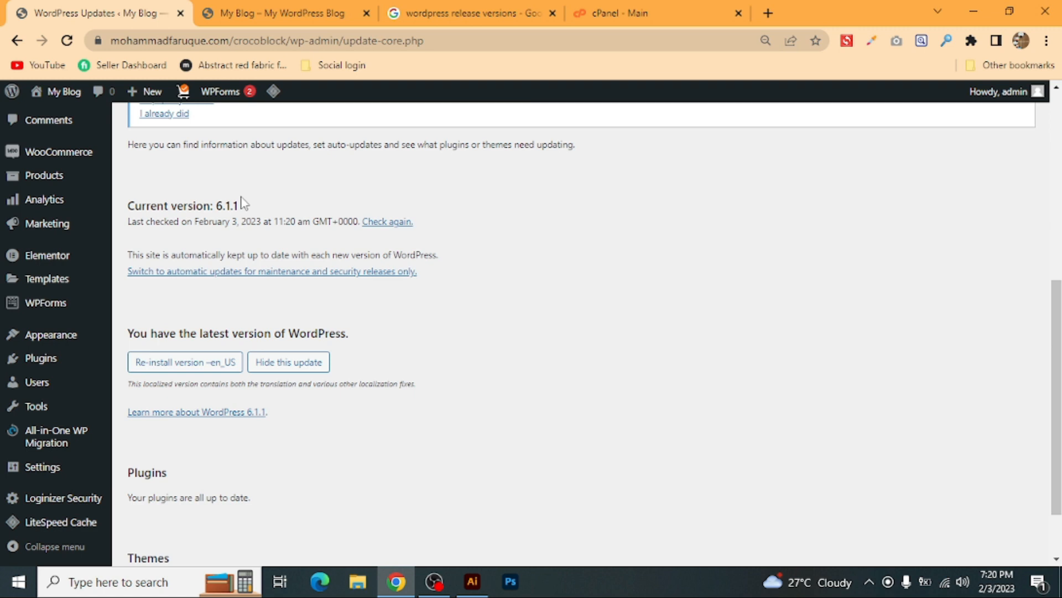
{"action": "left_click", "coordinate": [368, 279]}
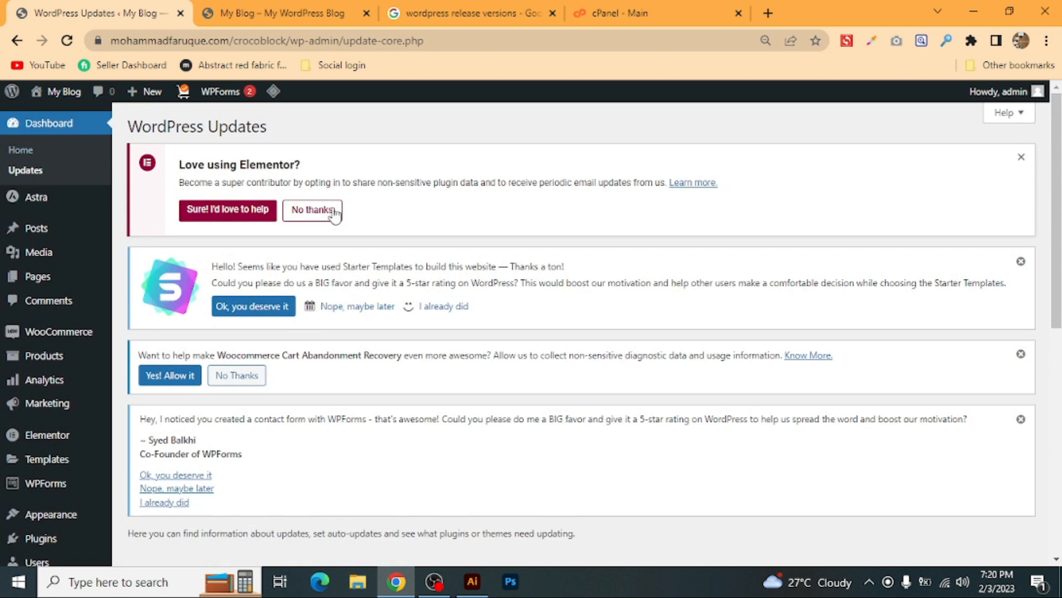
{"action": "scroll", "coordinate": [324, 269], "scroll_direction": "down", "scroll_amount": 4}
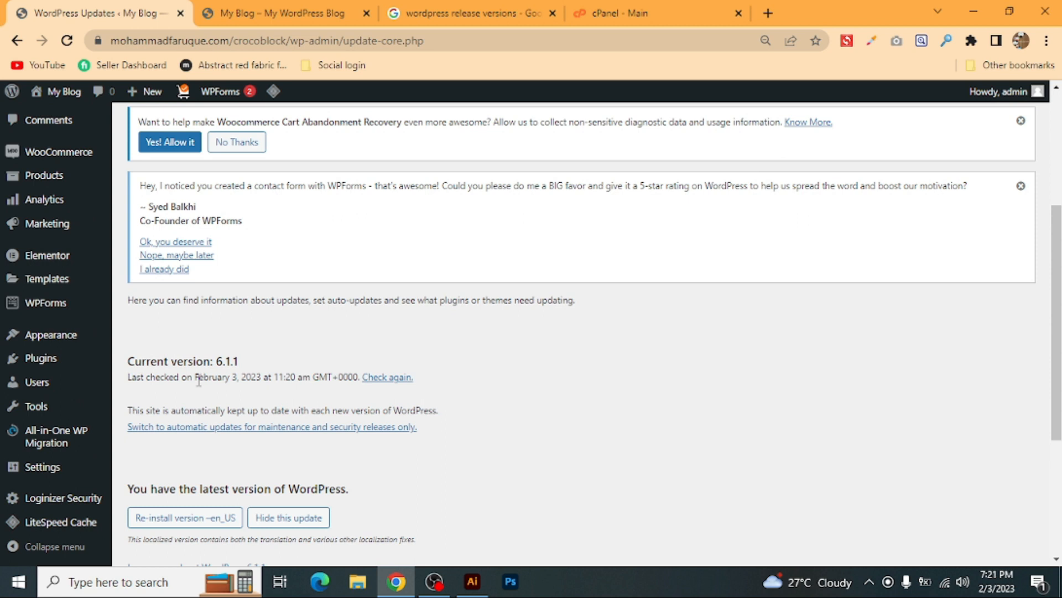
{"action": "scroll", "coordinate": [286, 321], "scroll_direction": "up", "scroll_amount": 4}
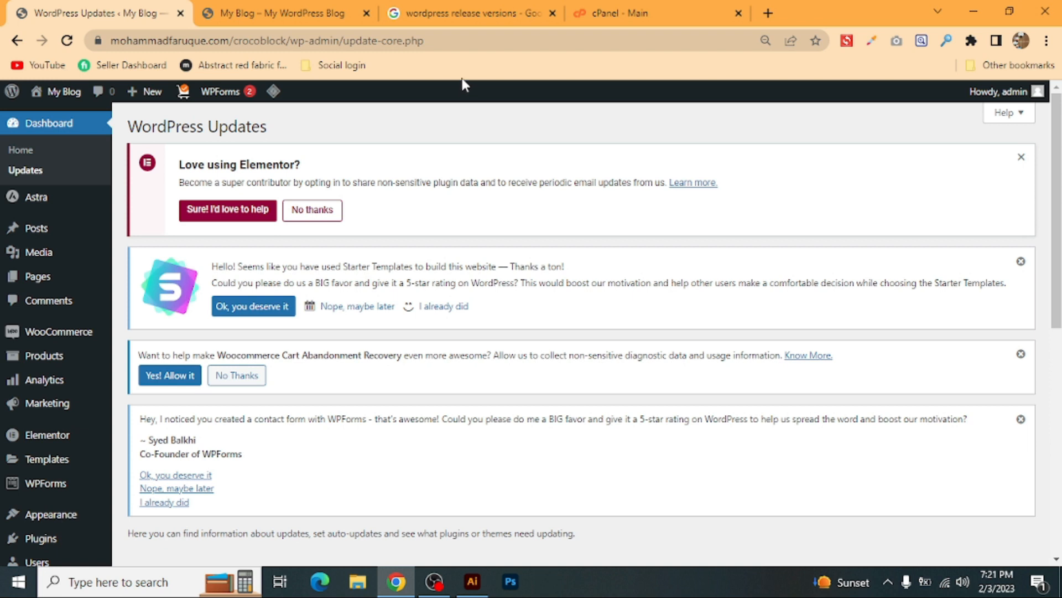
Switch to cPanel, find File Manager by searching for "file", and open the public_html folder in it.
{"action": "left_click", "coordinate": [621, 8]}
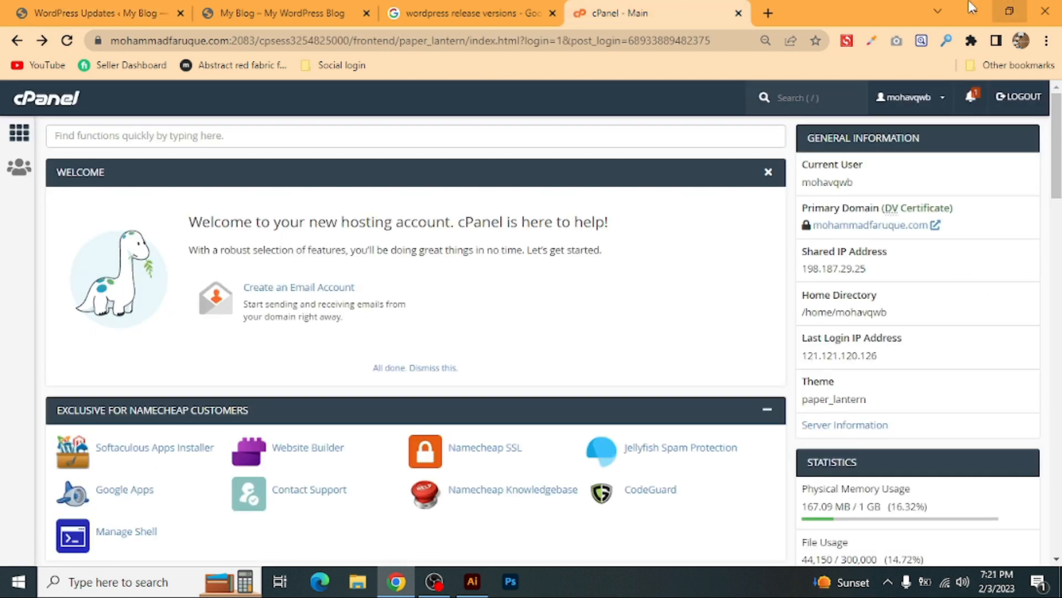
{"action": "left_click", "coordinate": [106, 135]}
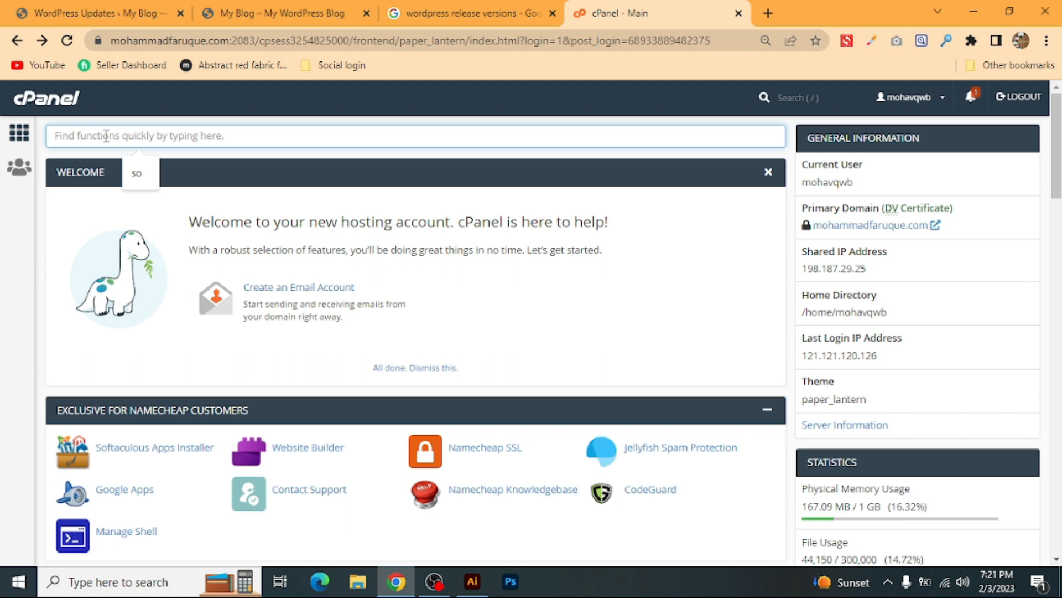
{"action": "type", "text": "file"}
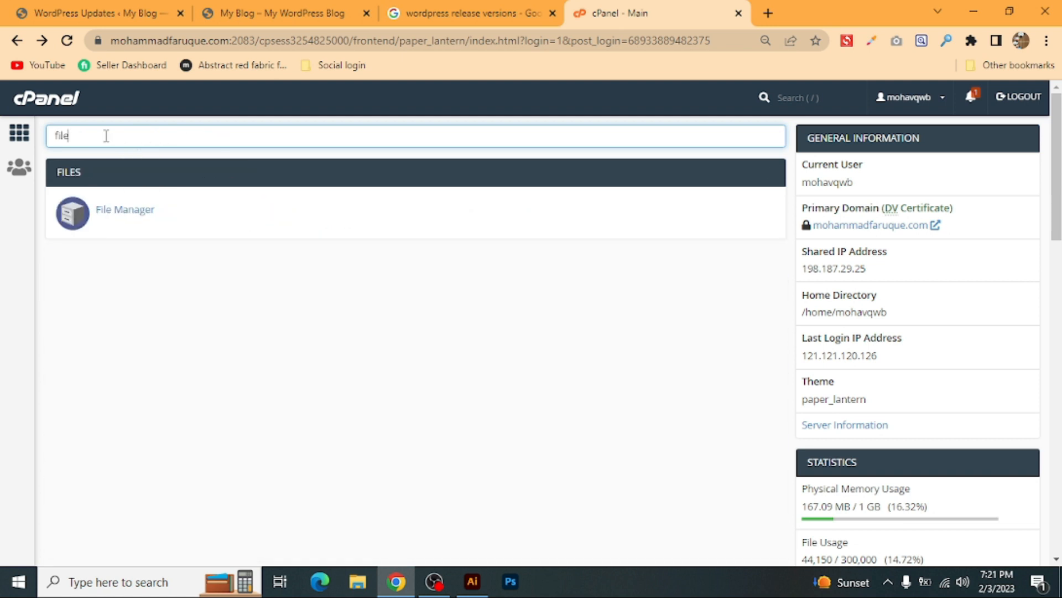
{"action": "left_click", "coordinate": [110, 212]}
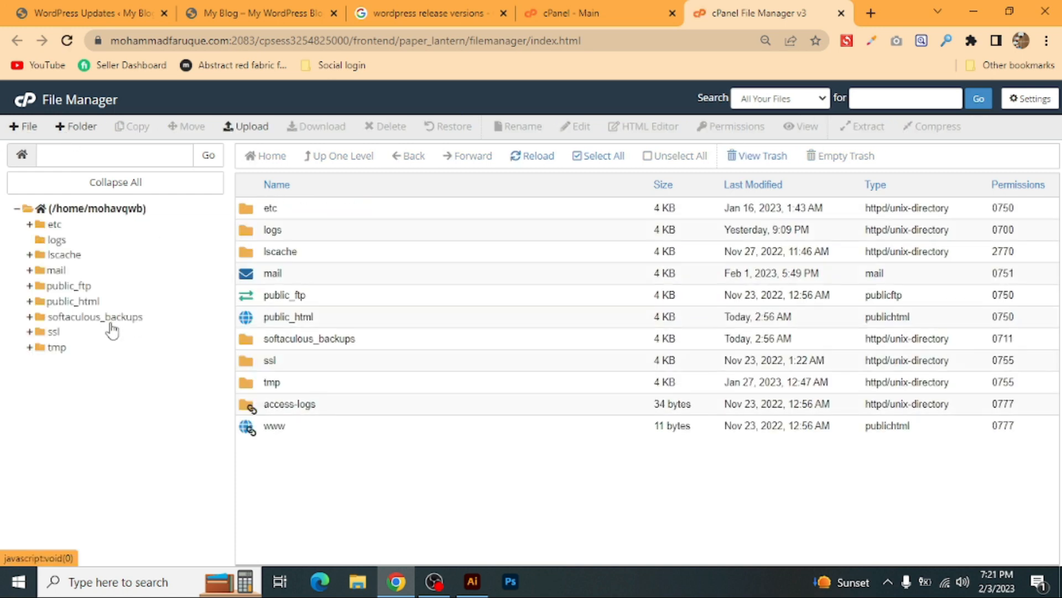
{"action": "left_click", "coordinate": [61, 304]}
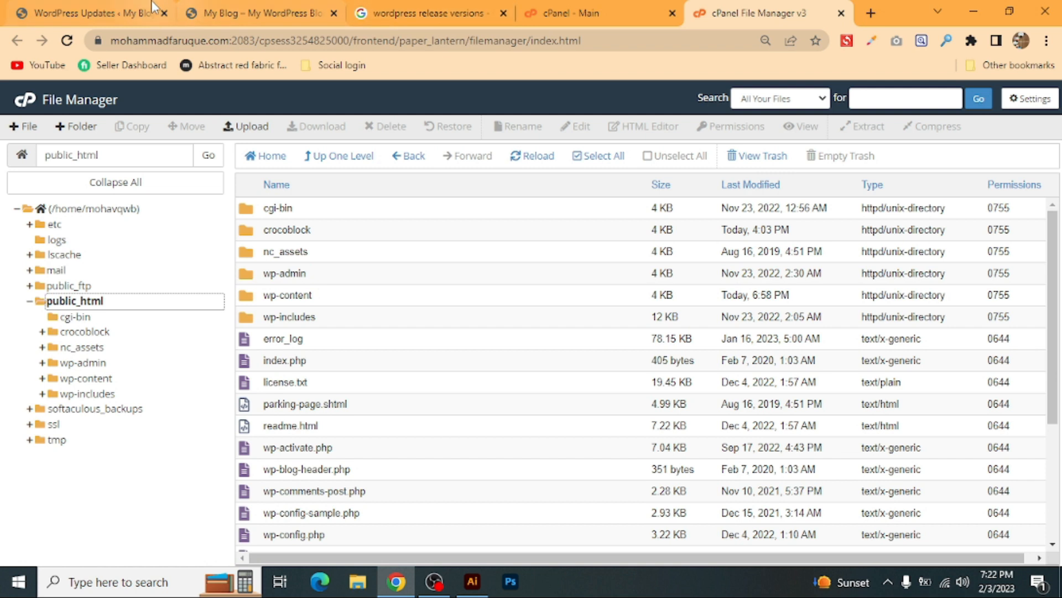
Check the WordPress dashboard's web address for the site's install folder, and the current version on the Updates page.
{"action": "left_click", "coordinate": [113, 12]}
{"action": "left_click_drag", "start_coordinate": [111, 41], "coordinate": [237, 43]}
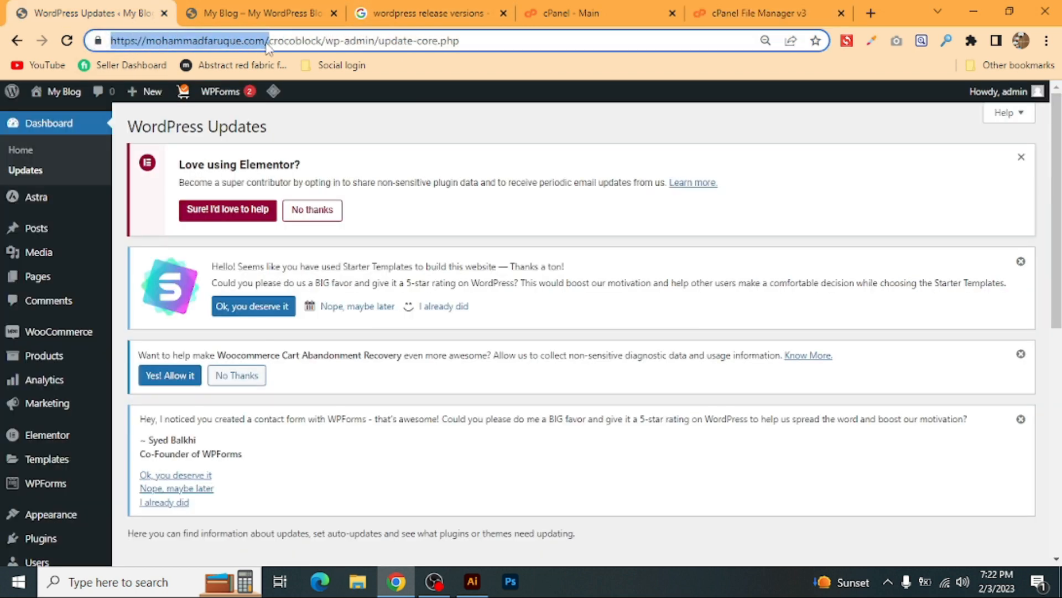
{"action": "left_click_drag", "start_coordinate": [320, 40], "coordinate": [269, 41]}
{"action": "left_click", "coordinate": [296, 40]}
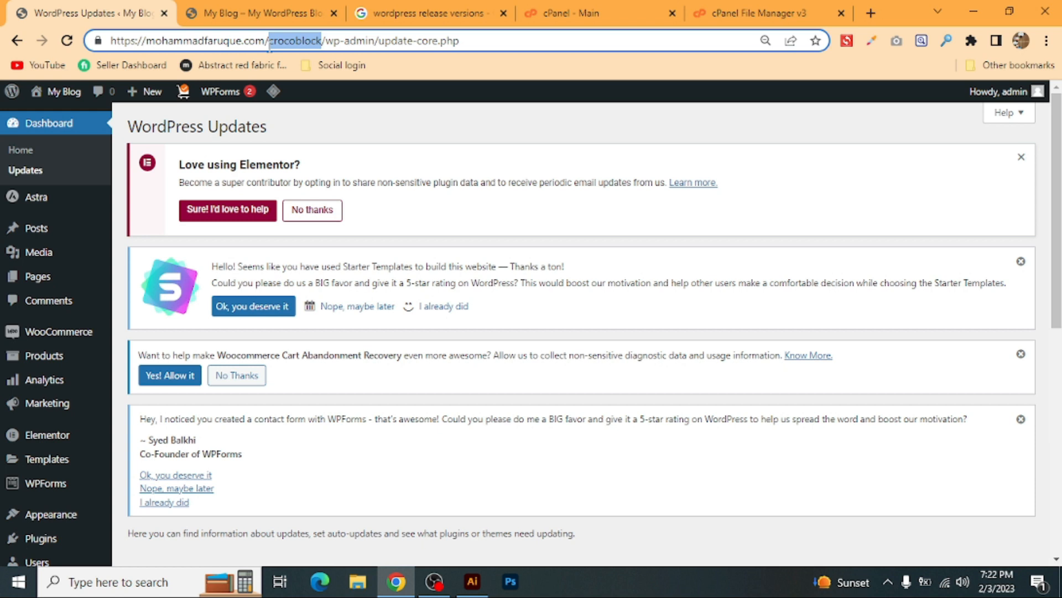
{"action": "left_click", "coordinate": [297, 41]}
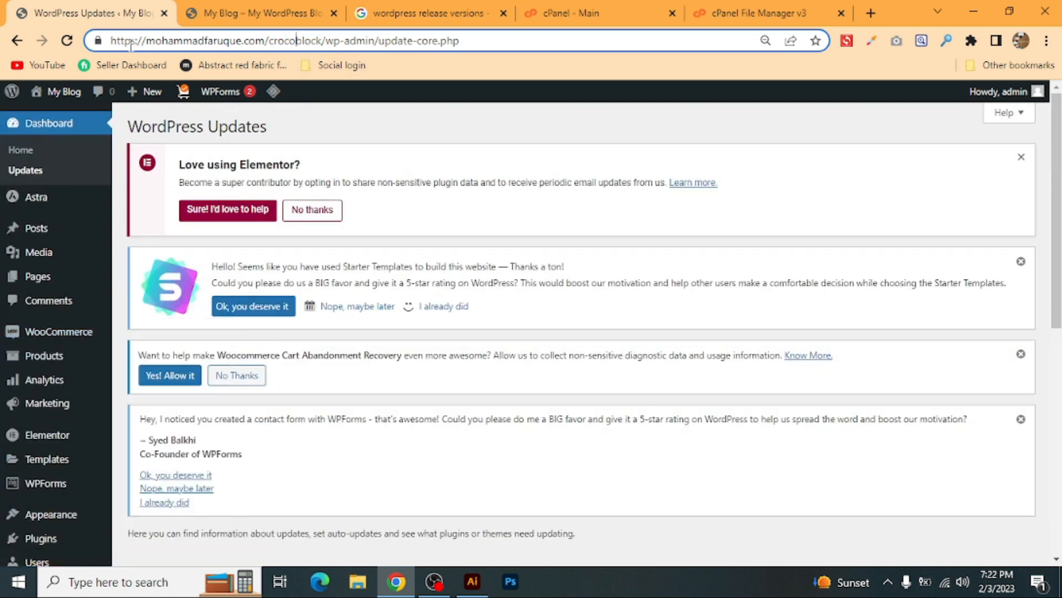
{"action": "scroll", "coordinate": [372, 285], "scroll_direction": "down", "scroll_amount": 4}
{"action": "left_click_drag", "start_coordinate": [240, 283], "coordinate": [220, 283]}
{"action": "left_click", "coordinate": [245, 282]}
Return to cPanel File Manager, open the crocoblock folder inside public_html, and review its WordPress files.
{"action": "left_click", "coordinate": [764, 12]}
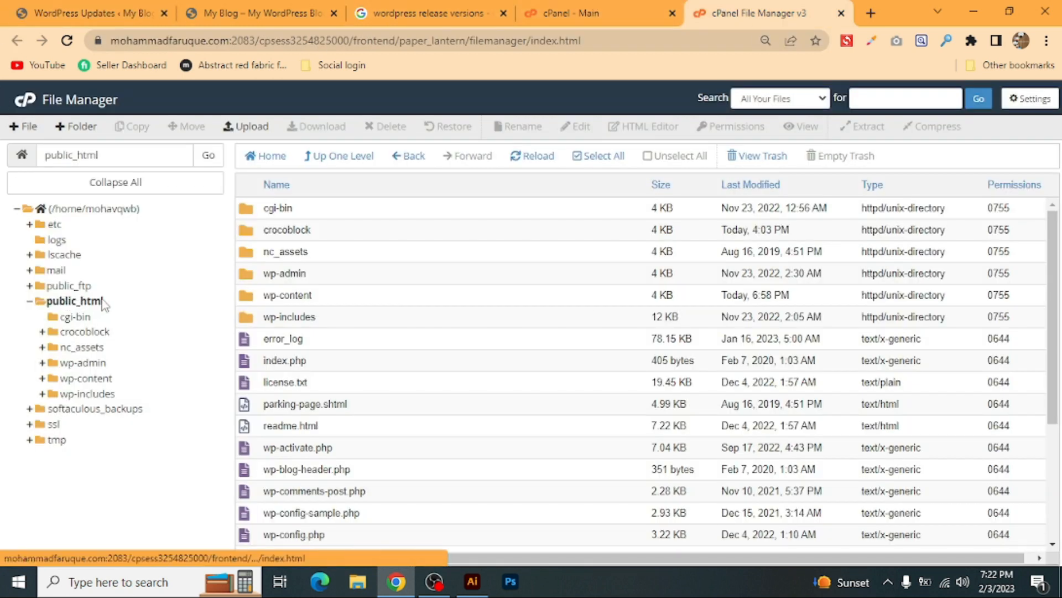
{"action": "scroll", "coordinate": [322, 350], "scroll_direction": "down", "scroll_amount": 3}
{"action": "scroll", "coordinate": [323, 351], "scroll_direction": "up", "scroll_amount": 3}
{"action": "scroll", "coordinate": [354, 388], "scroll_direction": "down", "scroll_amount": 2}
{"action": "scroll", "coordinate": [347, 351], "scroll_direction": "up", "scroll_amount": 2}
{"action": "scroll", "coordinate": [348, 351], "scroll_direction": "down", "scroll_amount": 2}
{"action": "scroll", "coordinate": [321, 374], "scroll_direction": "up", "scroll_amount": 2}
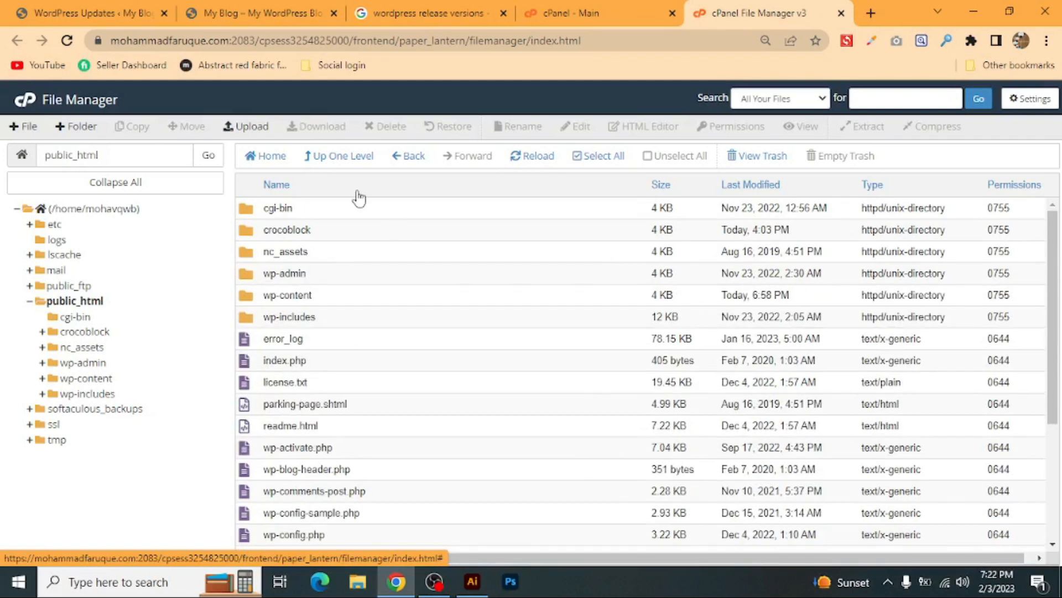
{"action": "left_click", "coordinate": [72, 334]}
{"action": "scroll", "coordinate": [372, 229], "scroll_direction": "down", "scroll_amount": 2}
{"action": "scroll", "coordinate": [341, 398], "scroll_direction": "up", "scroll_amount": 2}
{"action": "scroll", "coordinate": [330, 409], "scroll_direction": "down", "scroll_amount": 2}
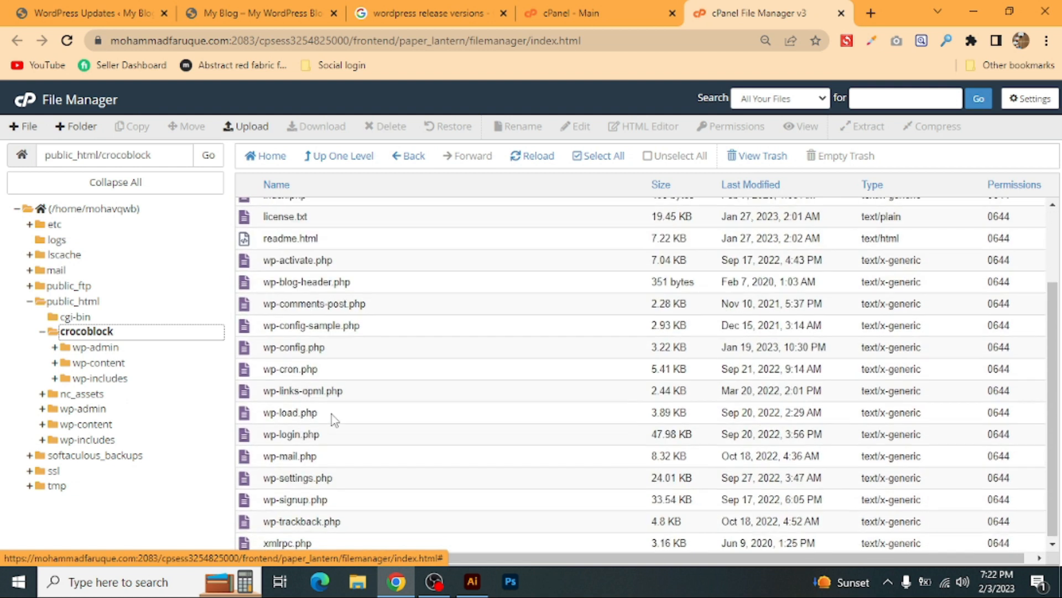
{"action": "scroll", "coordinate": [331, 429], "scroll_direction": "up", "scroll_amount": 2}
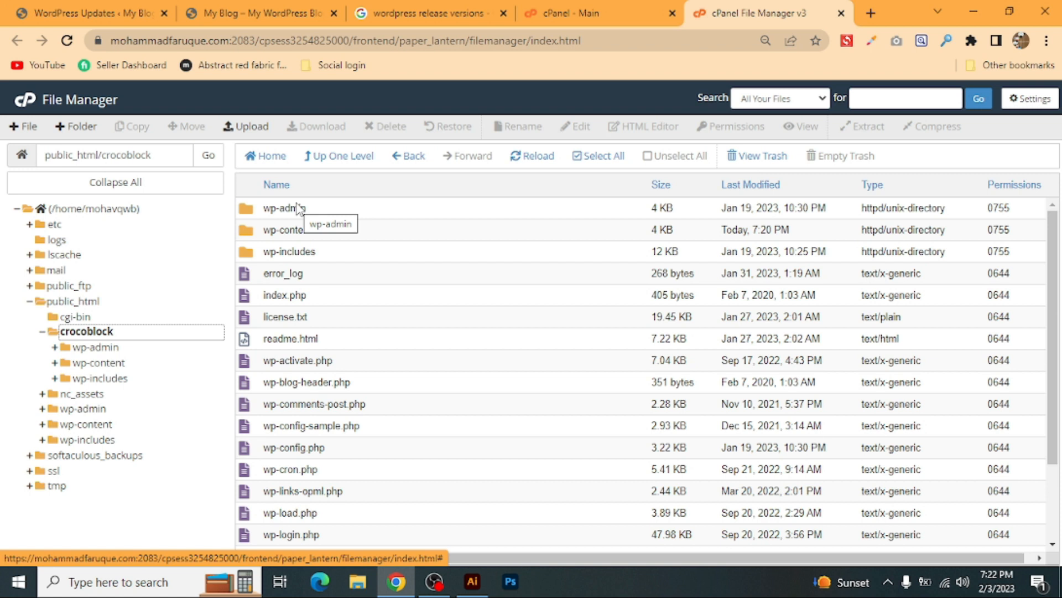
Select both the wp-content folder and the wp-config.php file in the crocoblock folder.
{"action": "left_click", "coordinate": [271, 229]}
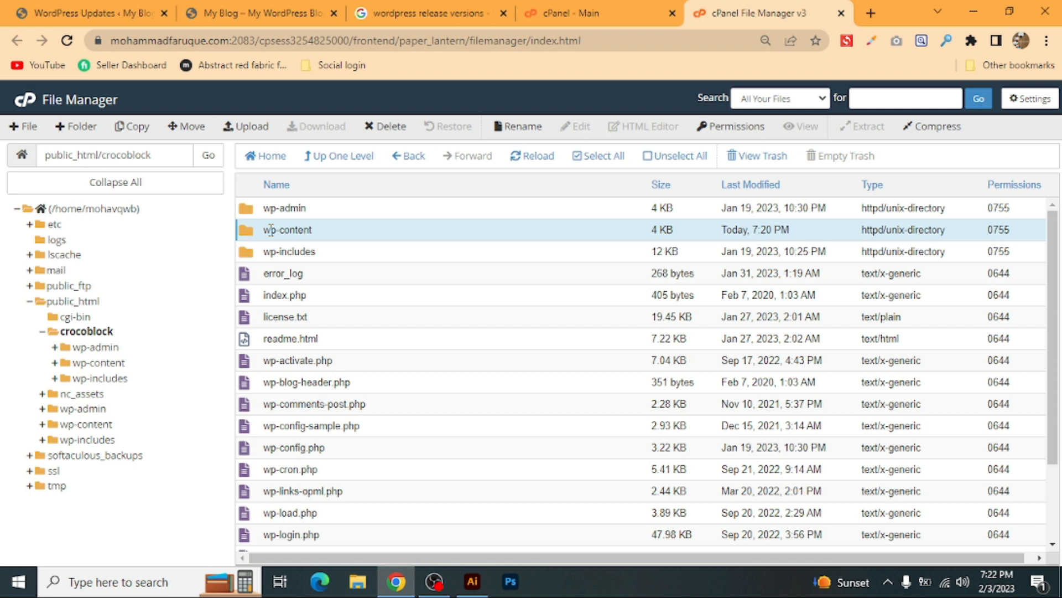
{"action": "left_click", "coordinate": [285, 449]}
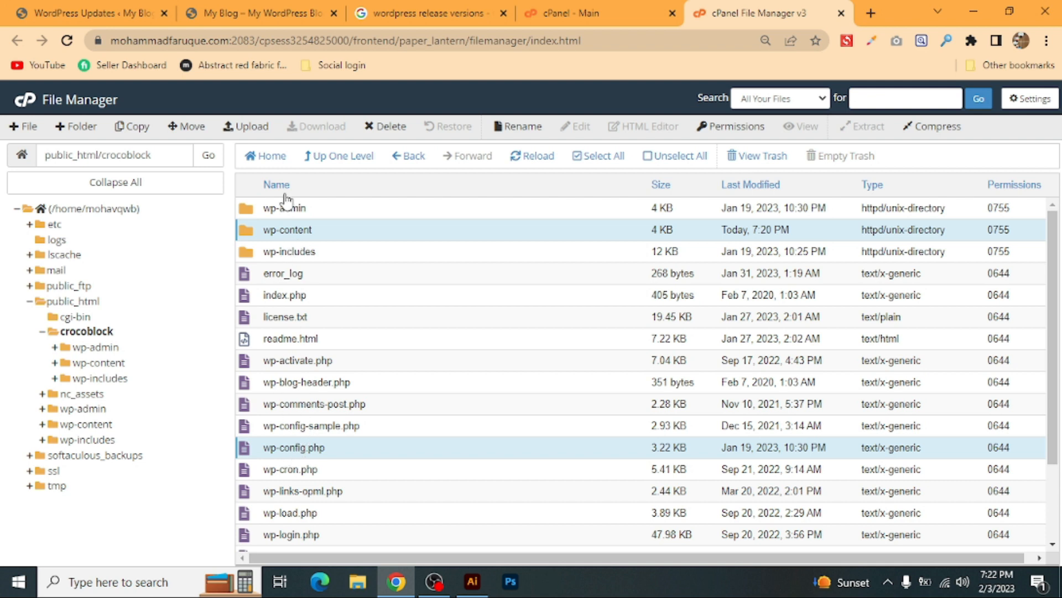
{"action": "scroll", "coordinate": [278, 409], "scroll_direction": "down", "scroll_amount": 2}
{"action": "scroll", "coordinate": [279, 426], "scroll_direction": "up", "scroll_amount": 2}
Open the WordPress.org Release Archive from the Google results for "wordpress release versions".
{"action": "left_click", "coordinate": [420, 13]}
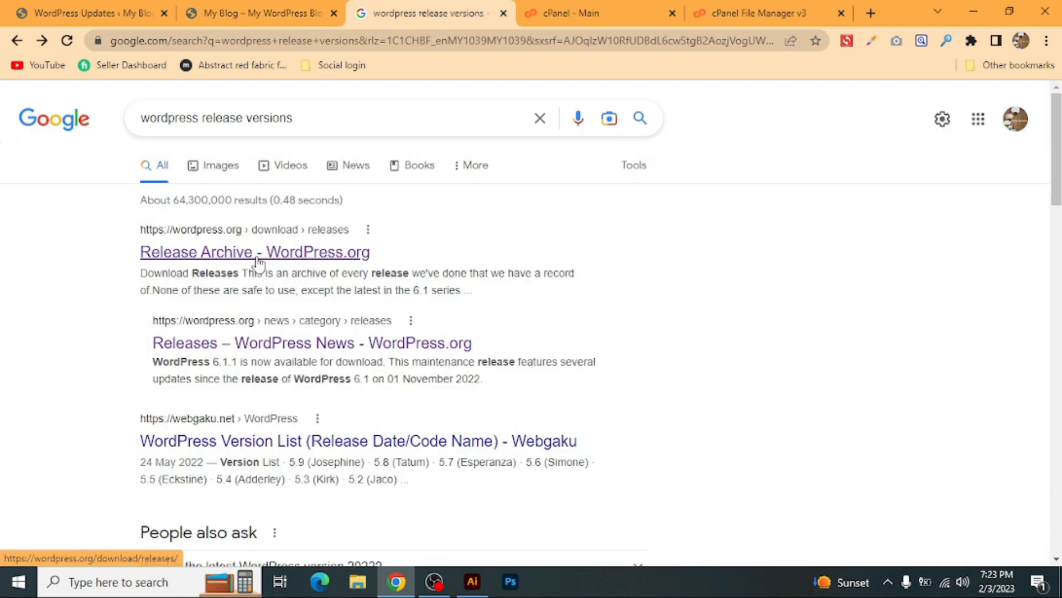
{"action": "left_click_drag", "start_coordinate": [311, 118], "coordinate": [87, 125]}
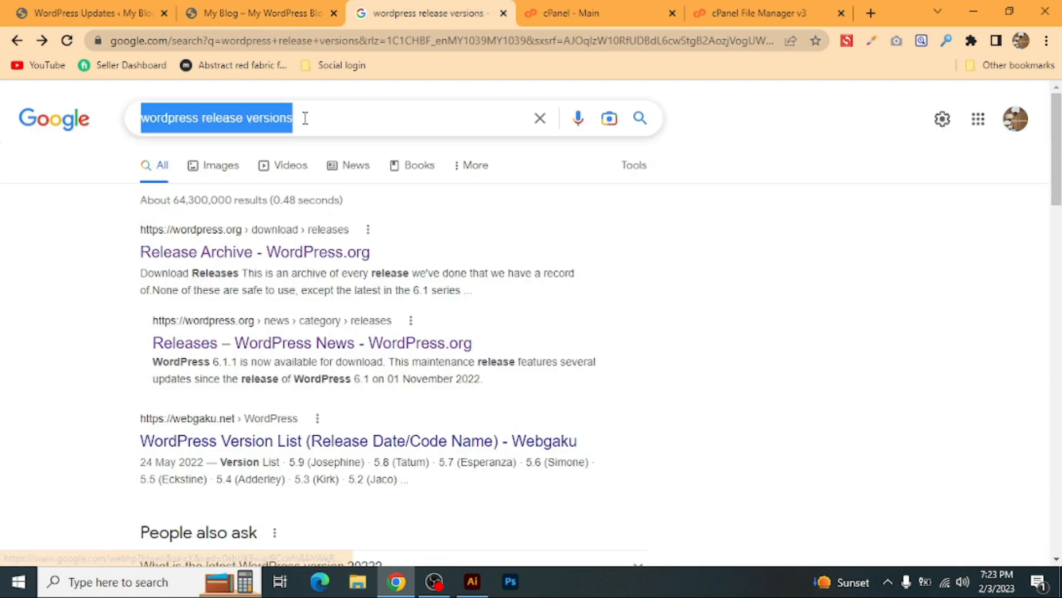
{"action": "left_click", "coordinate": [549, 229]}
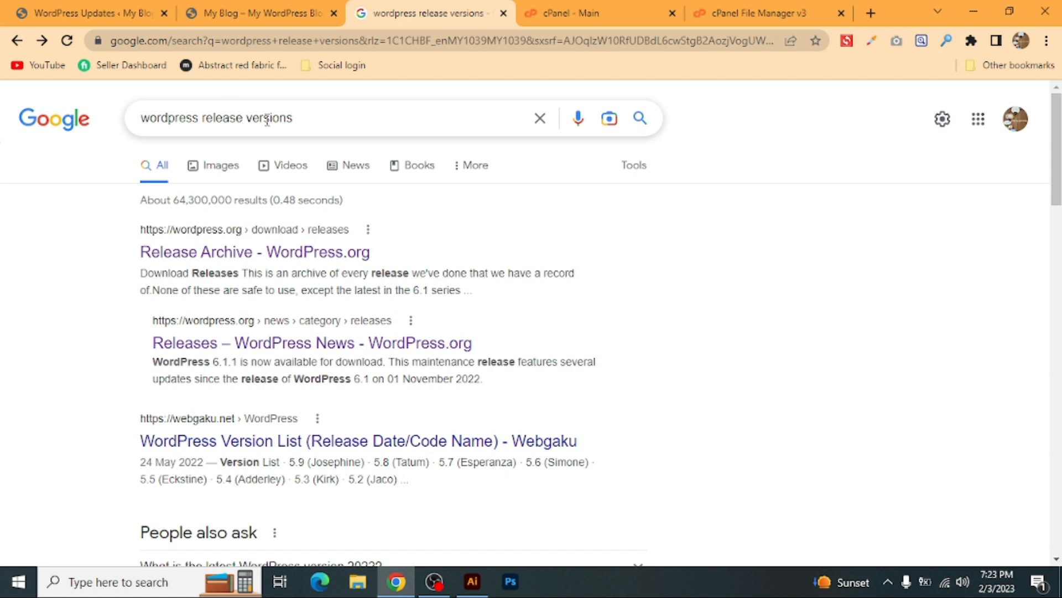
{"action": "left_click", "coordinate": [180, 254]}
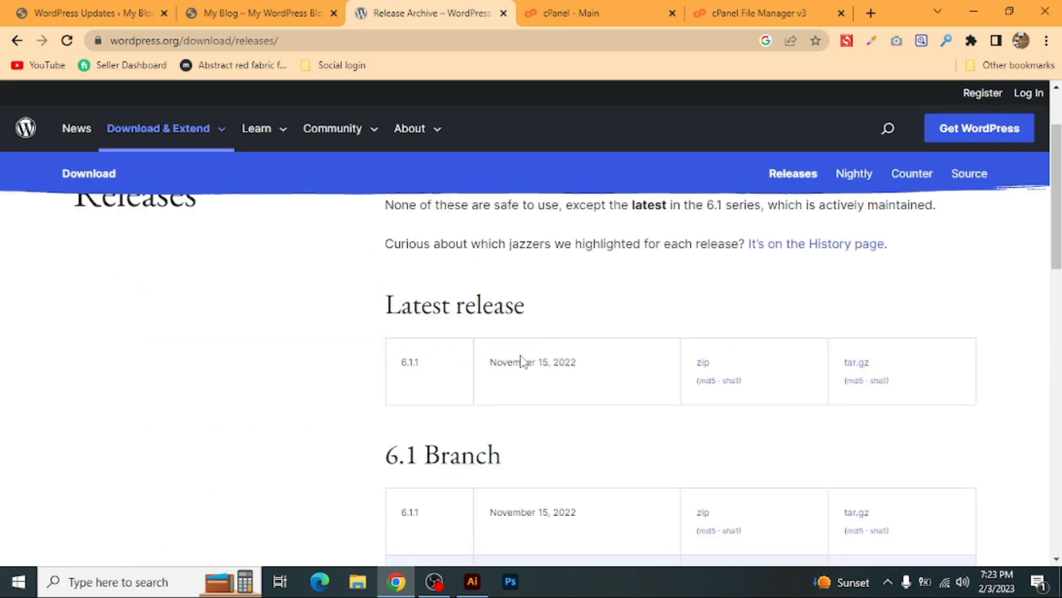
Compare the site's installed WordPress version with the releases listed in the Release Archive.
{"action": "scroll", "coordinate": [522, 361], "scroll_direction": "down", "scroll_amount": 3}
{"action": "key", "text": "ctrl+1"}
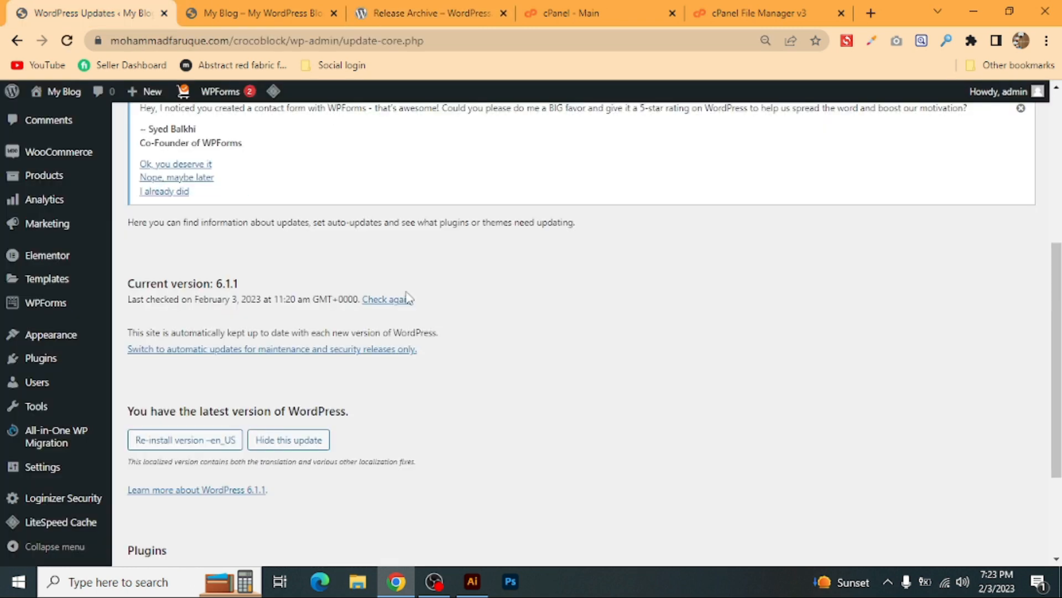
{"action": "double_click", "coordinate": [224, 283]}
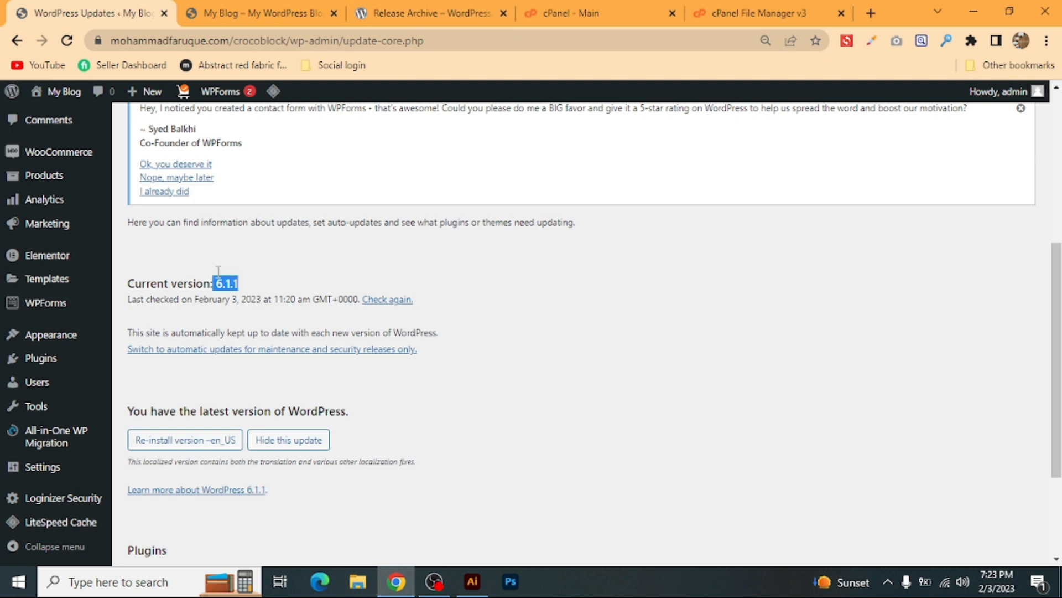
{"action": "left_click", "coordinate": [402, 17]}
{"action": "scroll", "coordinate": [507, 349], "scroll_direction": "up", "scroll_amount": 2}
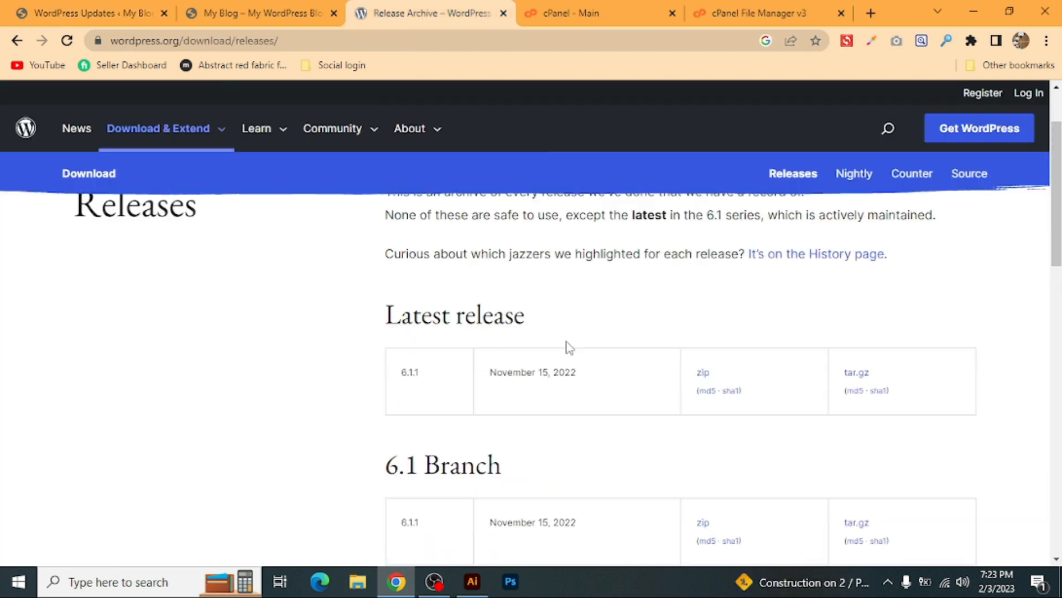
{"action": "scroll", "coordinate": [636, 420], "scroll_direction": "down", "scroll_amount": 3}
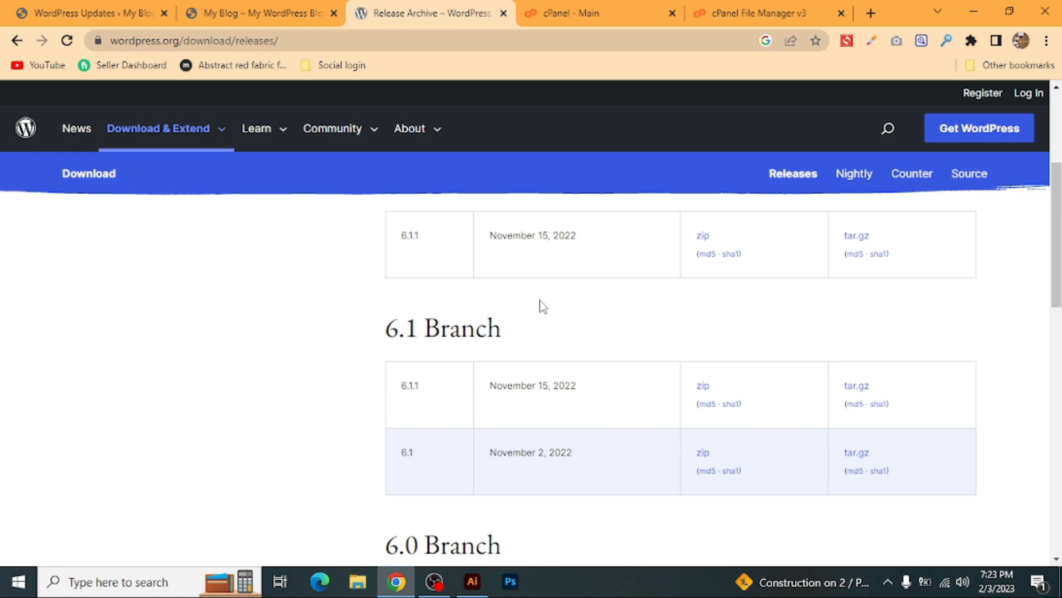
Download the zip of WordPress 6.0.3 from the 6.0 Branch of the Release Archive.
{"action": "scroll", "coordinate": [351, 316], "scroll_direction": "down", "scroll_amount": 1}
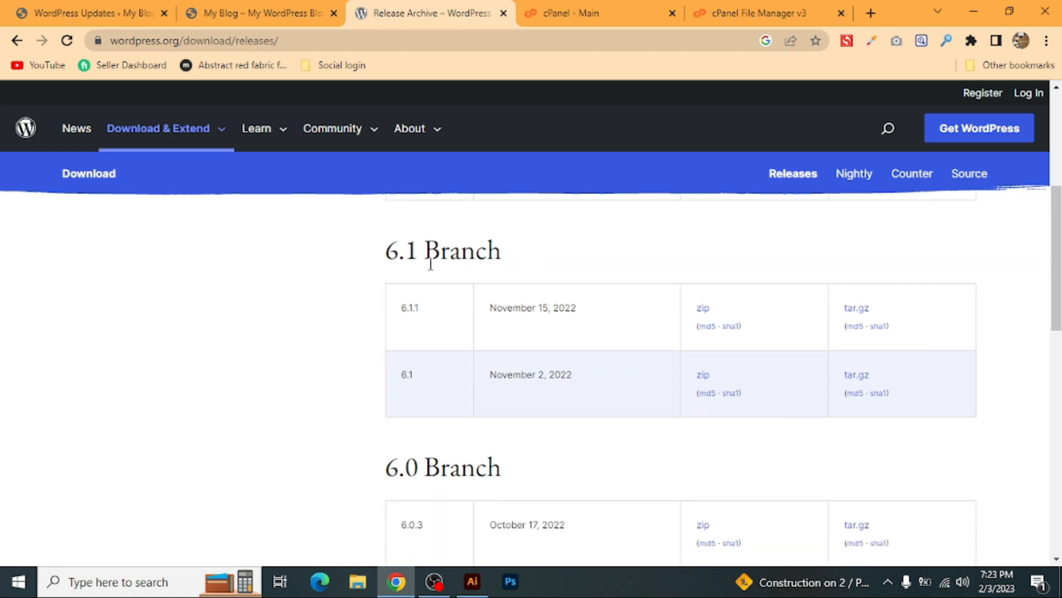
{"action": "scroll", "coordinate": [409, 261], "scroll_direction": "down", "scroll_amount": 1}
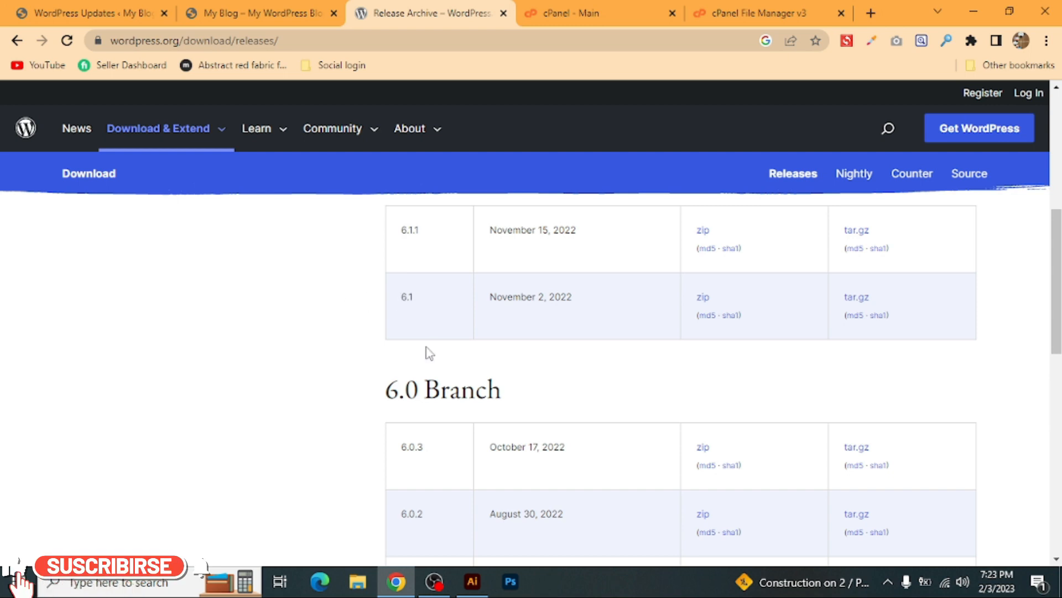
{"action": "scroll", "coordinate": [427, 352], "scroll_direction": "down", "scroll_amount": 2}
{"action": "left_click_drag", "start_coordinate": [426, 297], "coordinate": [393, 291]}
{"action": "left_click", "coordinate": [310, 294]}
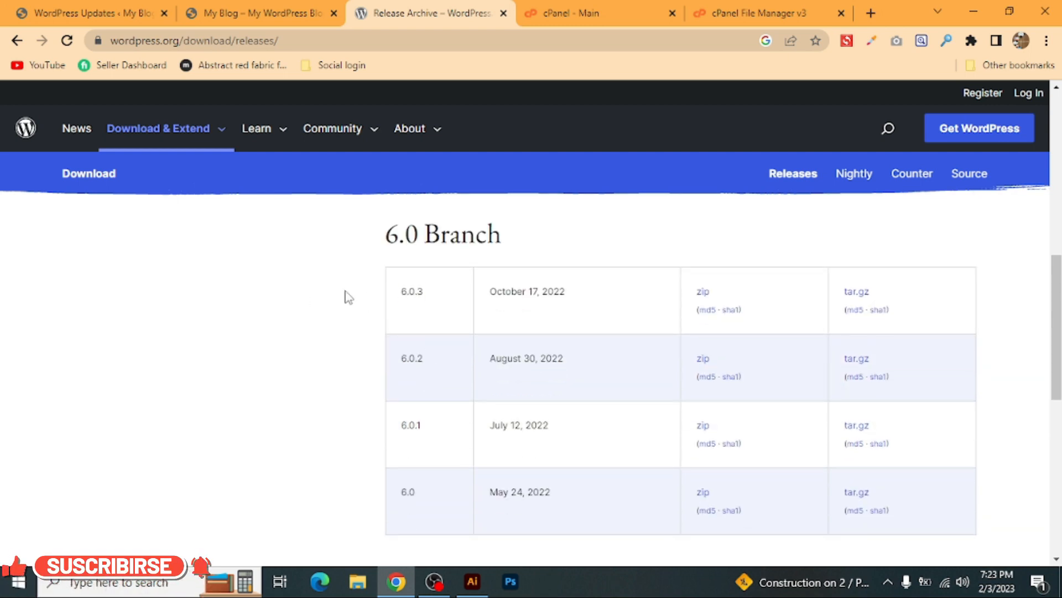
{"action": "left_click", "coordinate": [703, 293]}
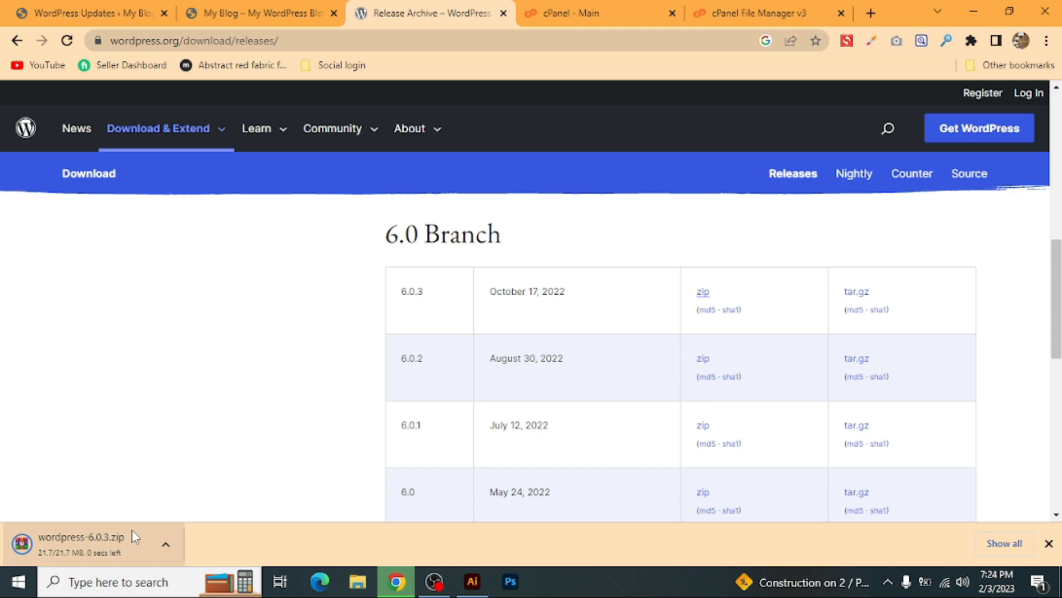
Open the downloaded wordpress-6.0.3.zip archive and go into its wordpress folder.
{"action": "left_click", "coordinate": [164, 542]}
{"action": "left_click", "coordinate": [191, 445]}
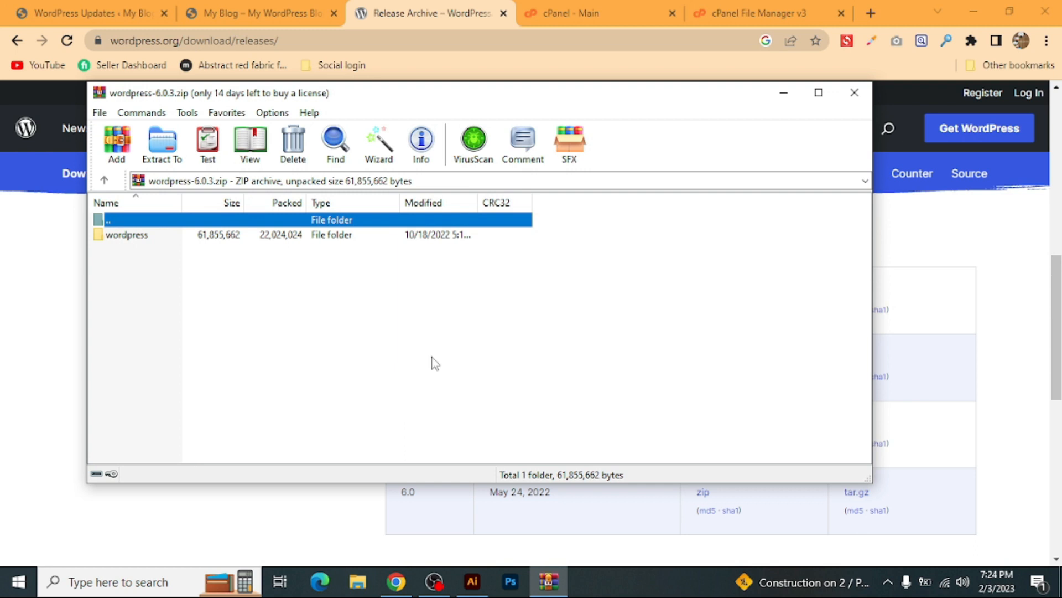
{"action": "double_click", "coordinate": [143, 238]}
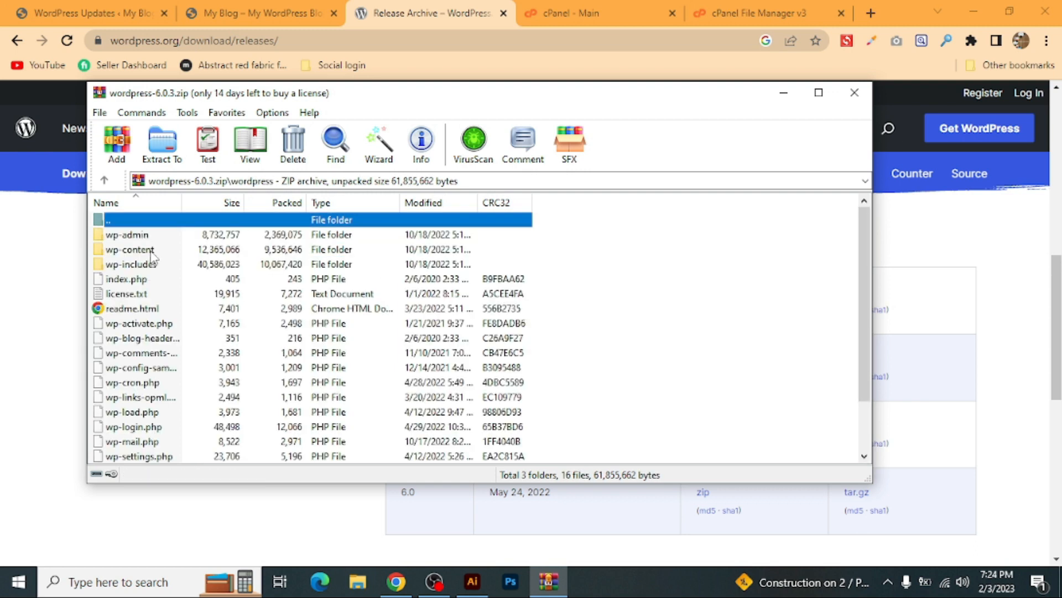
Delete the wp-content folder from the wordpress-6.0.3.zip archive, check the remaining files, and close the archive.
{"action": "left_click", "coordinate": [153, 251]}
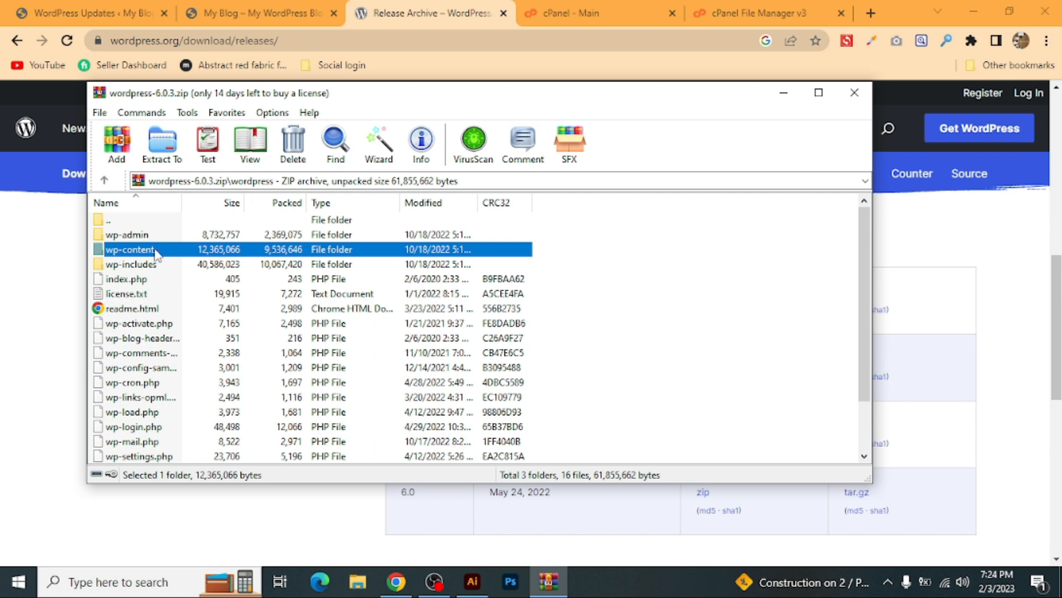
{"action": "left_click", "coordinate": [565, 13]}
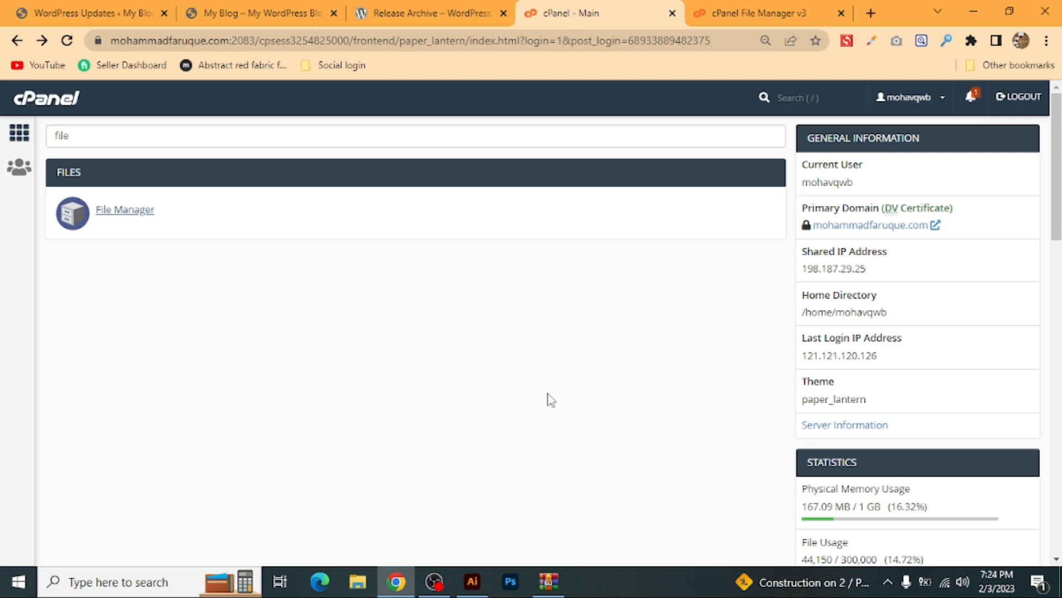
{"action": "left_click", "coordinate": [759, 14]}
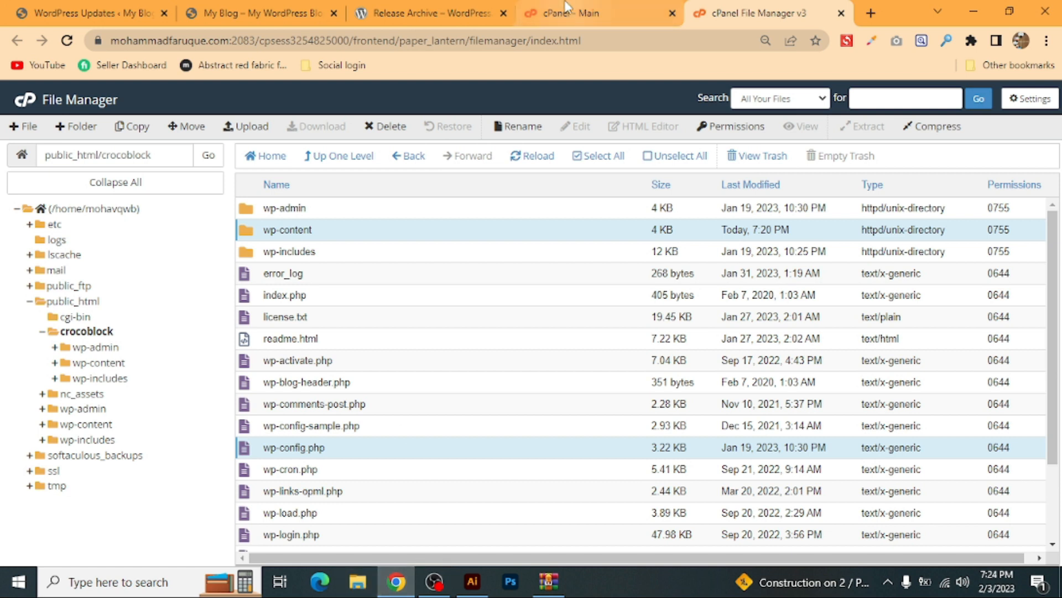
{"action": "left_click", "coordinate": [549, 582]}
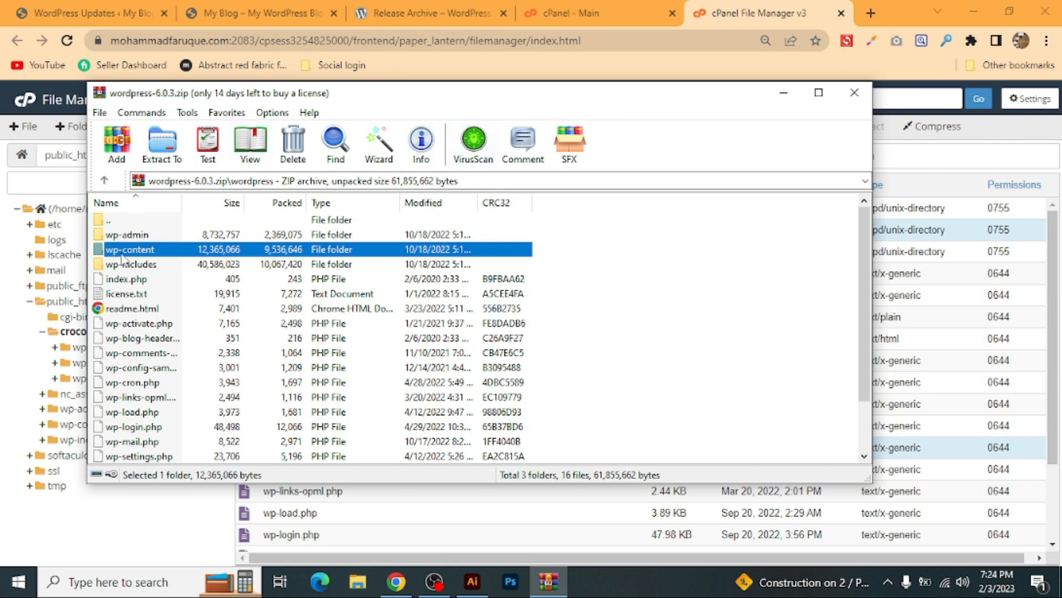
{"action": "key", "text": "Delete"}
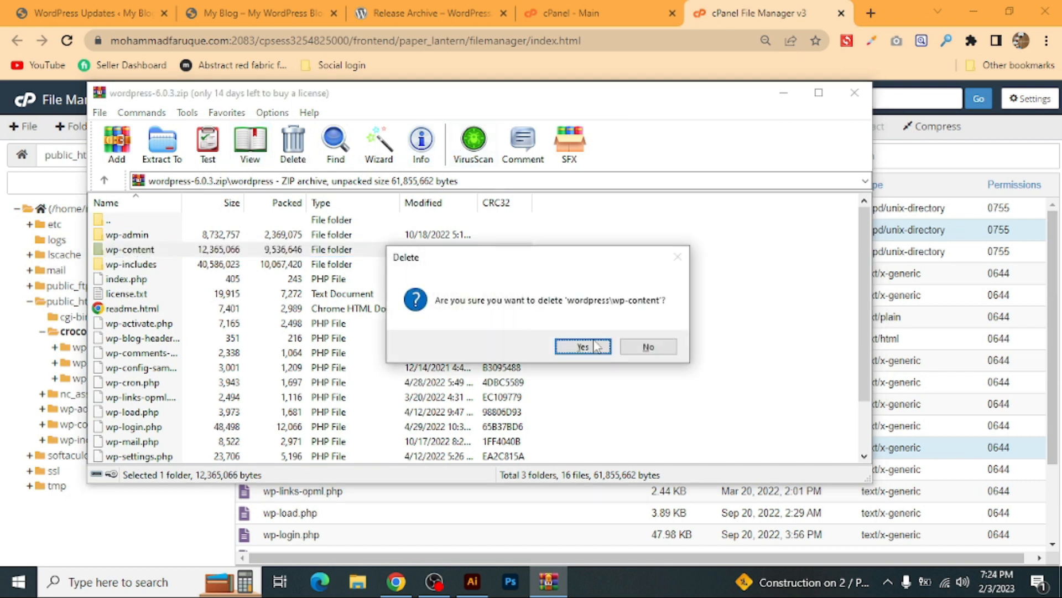
{"action": "left_click", "coordinate": [596, 349]}
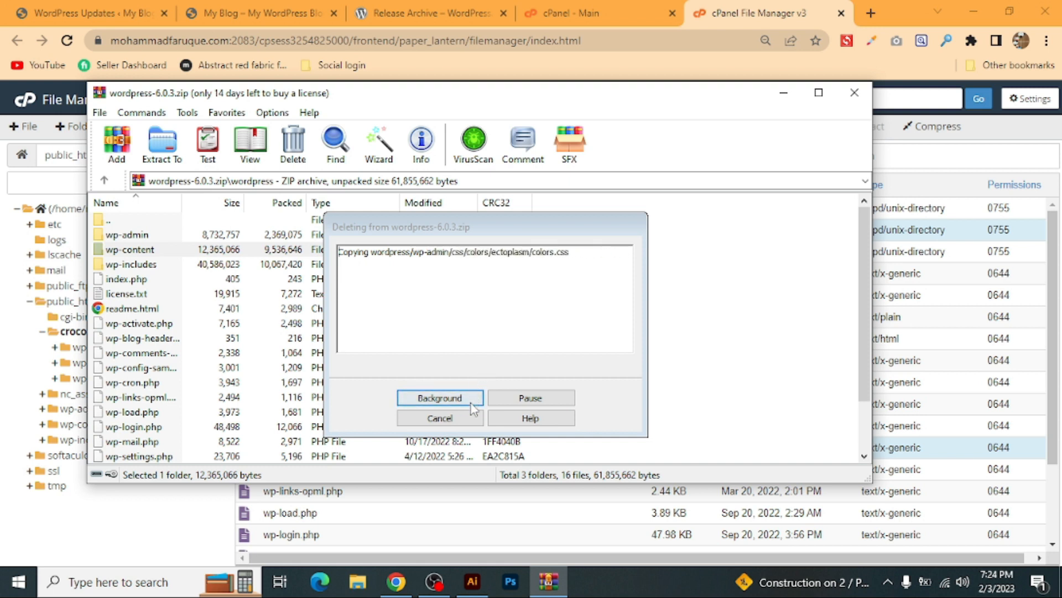
{"action": "left_click", "coordinate": [456, 417]}
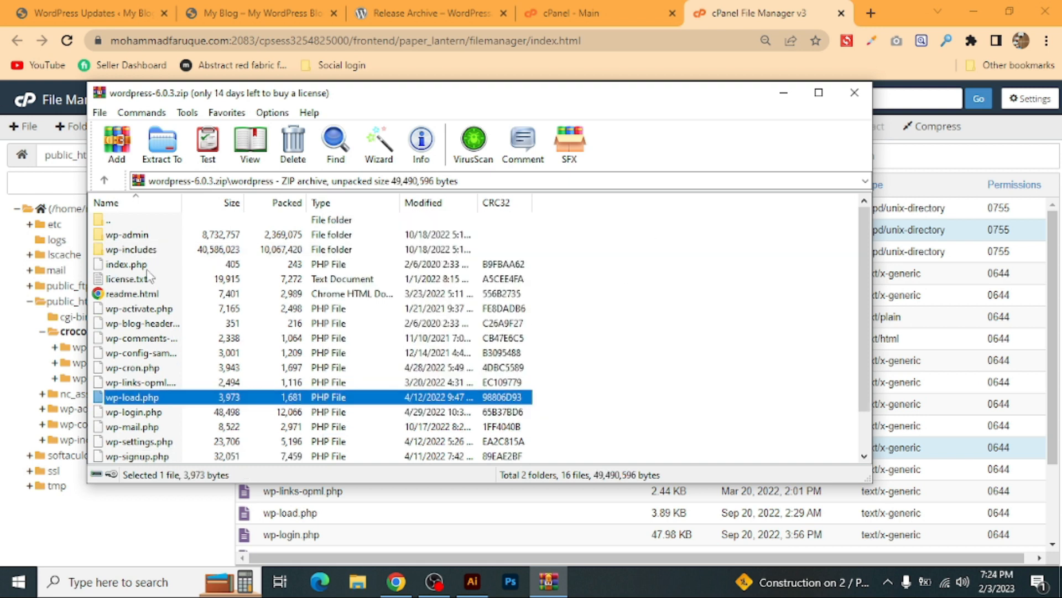
{"action": "scroll", "coordinate": [152, 285], "scroll_direction": "down", "scroll_amount": 1}
{"action": "scroll", "coordinate": [138, 310], "scroll_direction": "up", "scroll_amount": 1}
{"action": "left_click", "coordinate": [126, 235]}
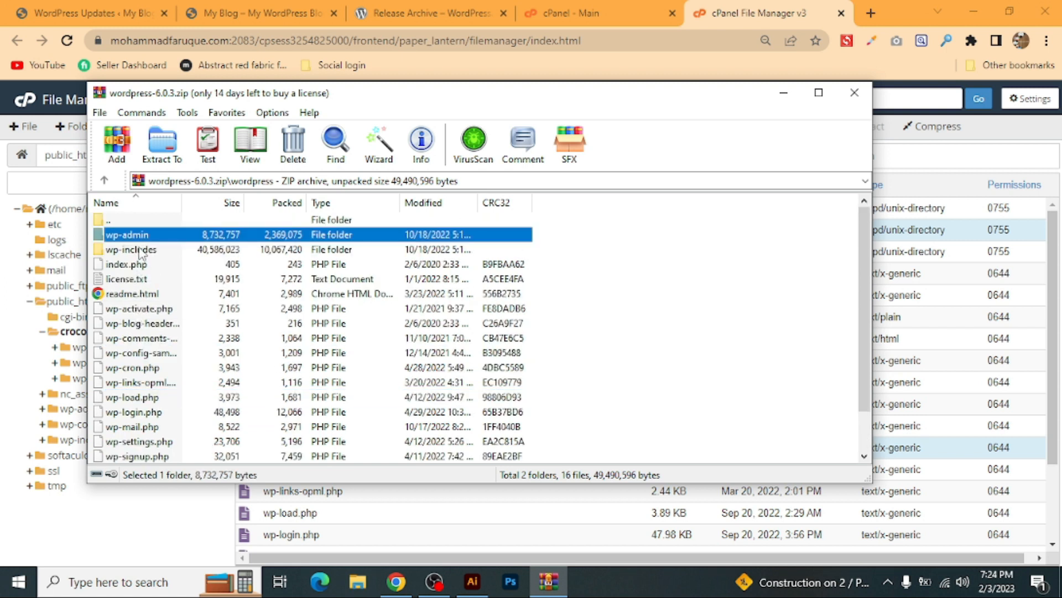
{"action": "left_click", "coordinate": [855, 92]}
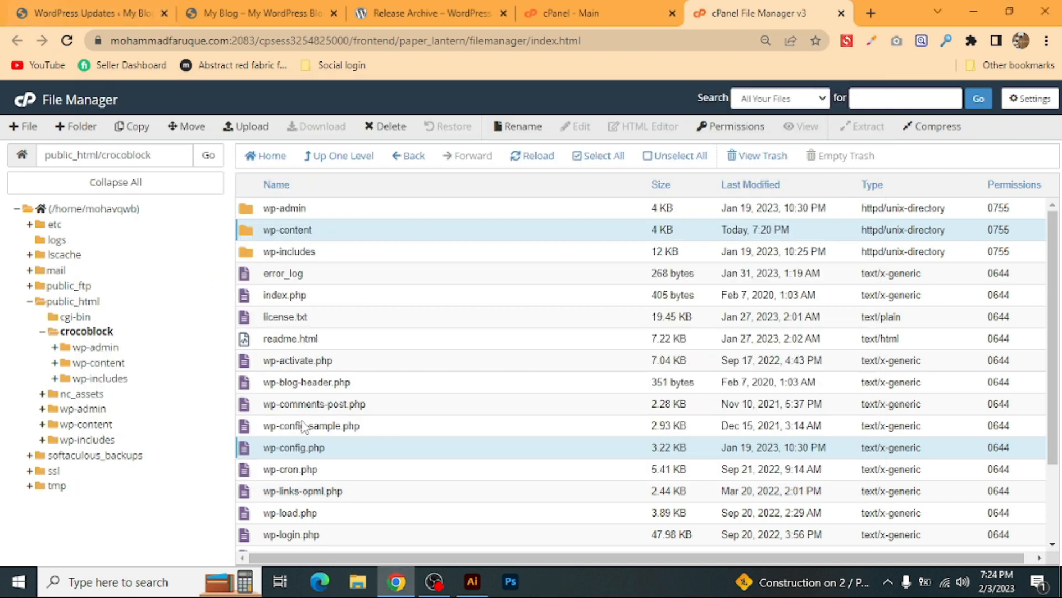
Look over the site's front page and return to the crocoblock folder in cPanel File Manager.
{"action": "left_click", "coordinate": [439, 11]}
{"action": "left_click", "coordinate": [581, 11]}
{"action": "left_click", "coordinate": [441, 7]}
{"action": "left_click", "coordinate": [183, 16]}
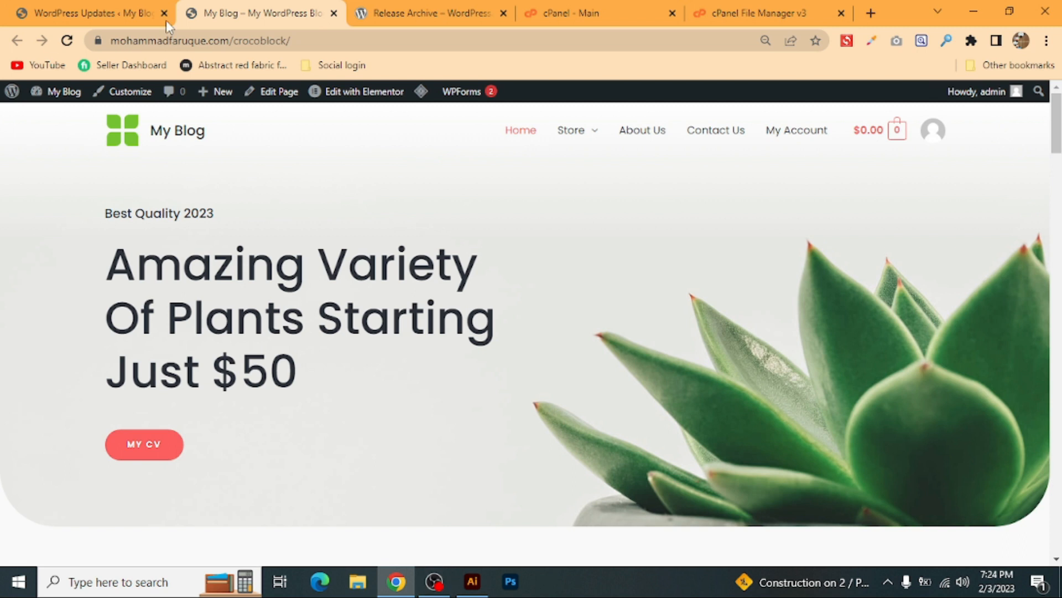
{"action": "scroll", "coordinate": [354, 228], "scroll_direction": "down", "scroll_amount": 5}
{"action": "scroll", "coordinate": [368, 238], "scroll_direction": "up", "scroll_amount": 5}
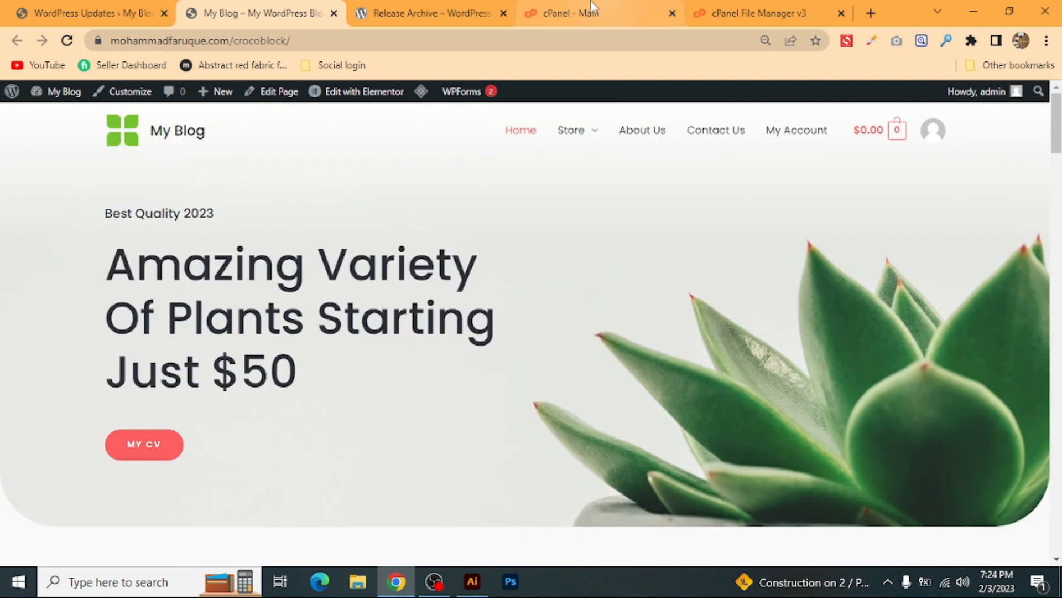
{"action": "left_click", "coordinate": [465, 8]}
{"action": "left_click", "coordinate": [568, 4]}
{"action": "left_click", "coordinate": [303, 6]}
{"action": "left_click", "coordinate": [575, 7]}
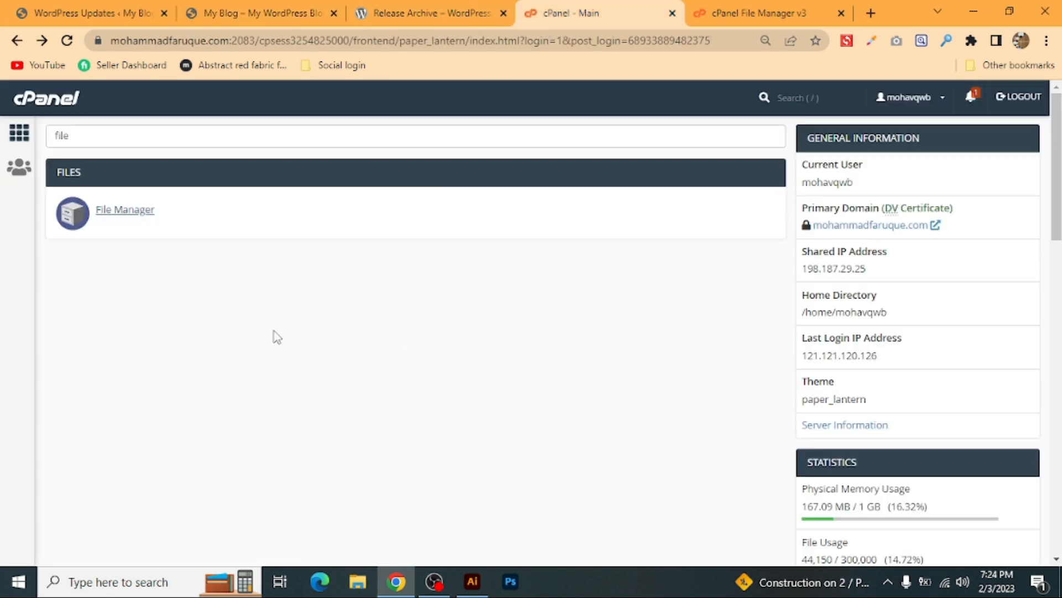
{"action": "left_click", "coordinate": [752, 7]}
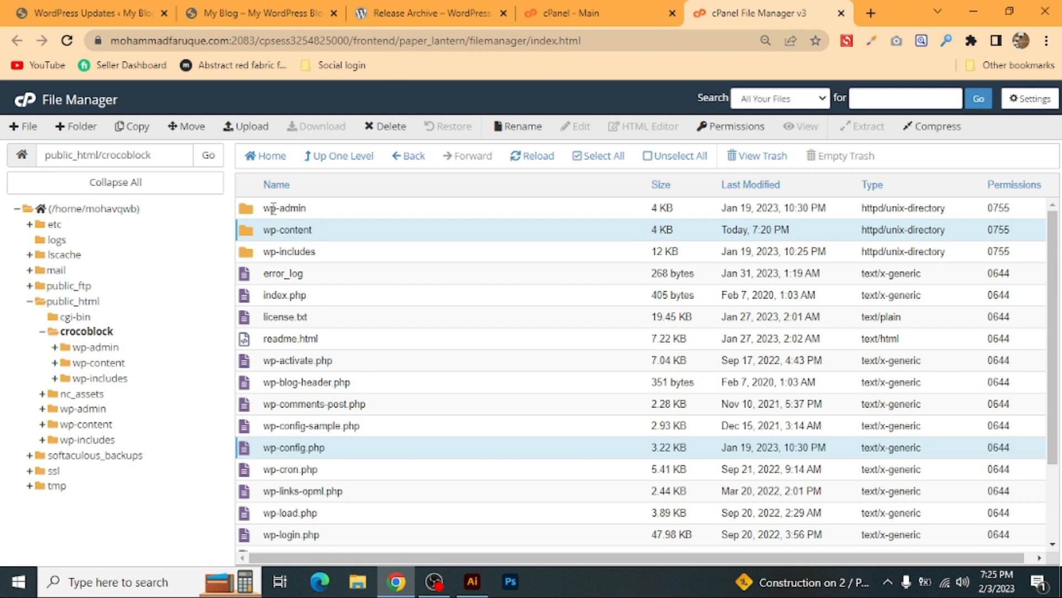
{"action": "key", "text": "ctrl+a"}
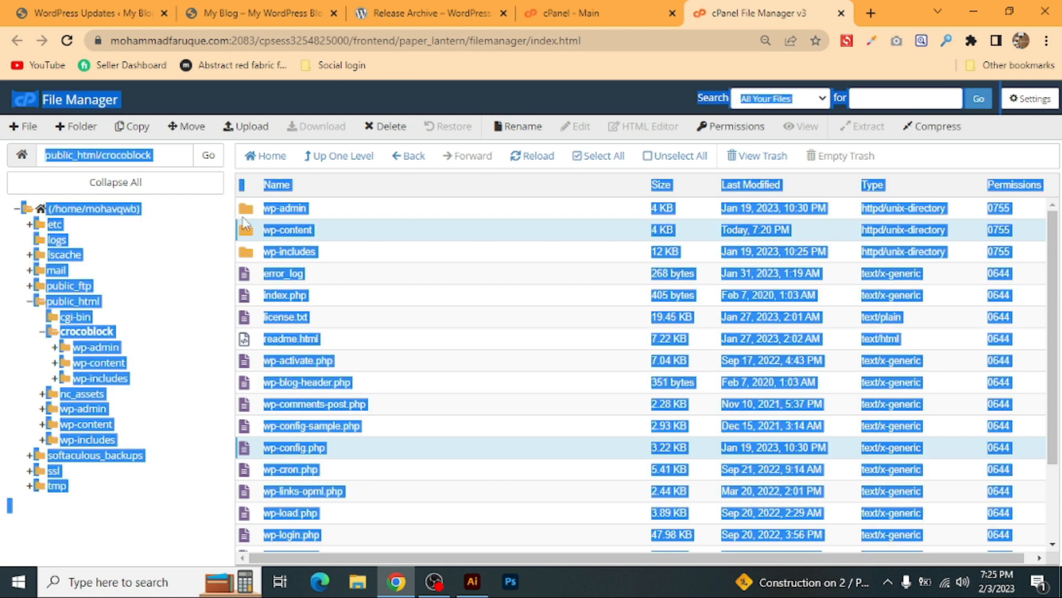
{"action": "left_click", "coordinate": [190, 243]}
{"action": "left_click", "coordinate": [100, 394]}
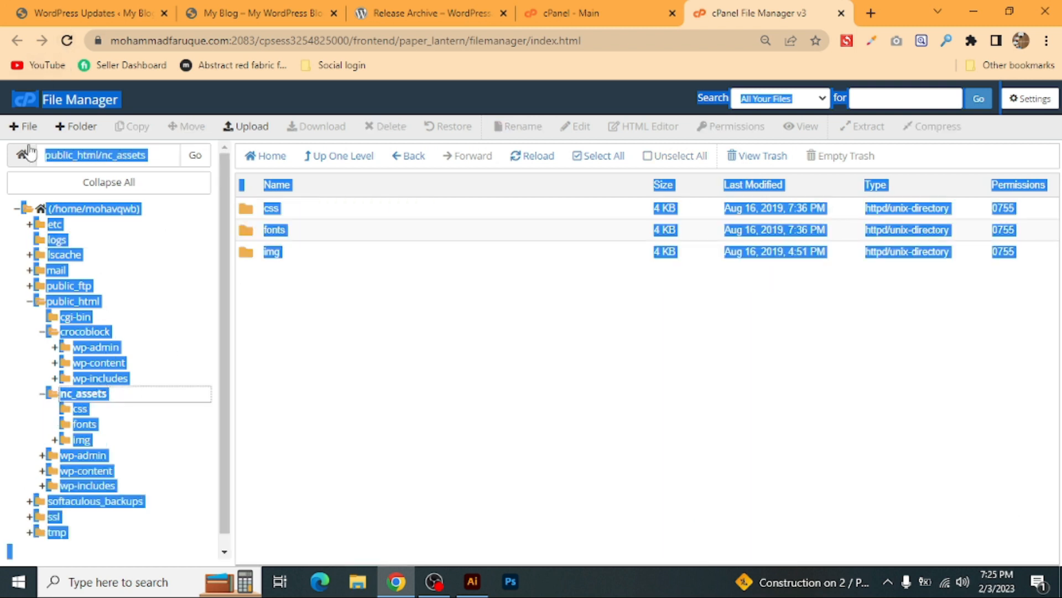
{"action": "left_click", "coordinate": [2, 280]}
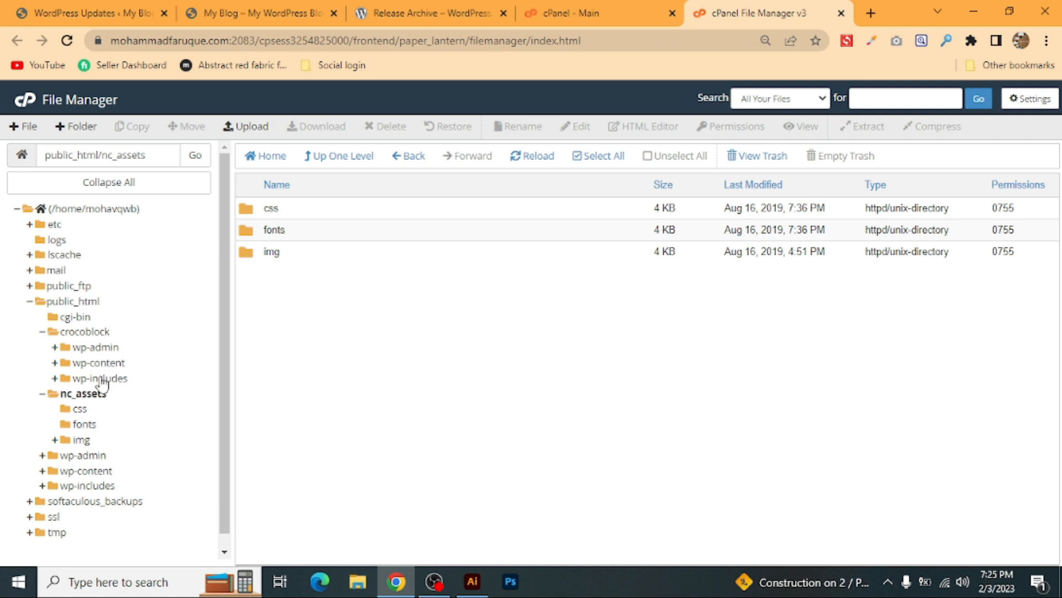
{"action": "left_click", "coordinate": [83, 304]}
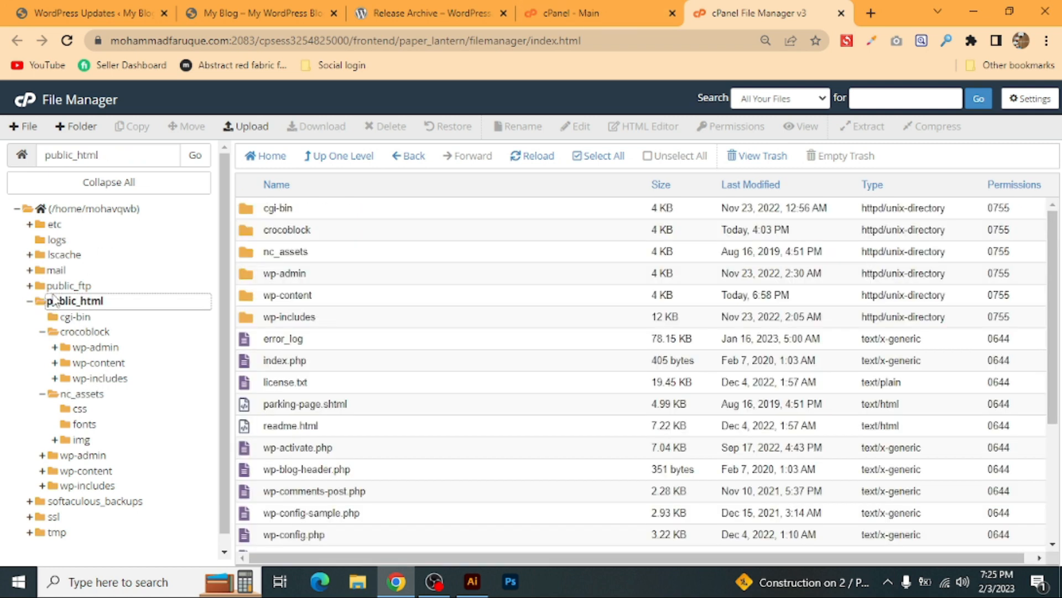
{"action": "left_click", "coordinate": [89, 332]}
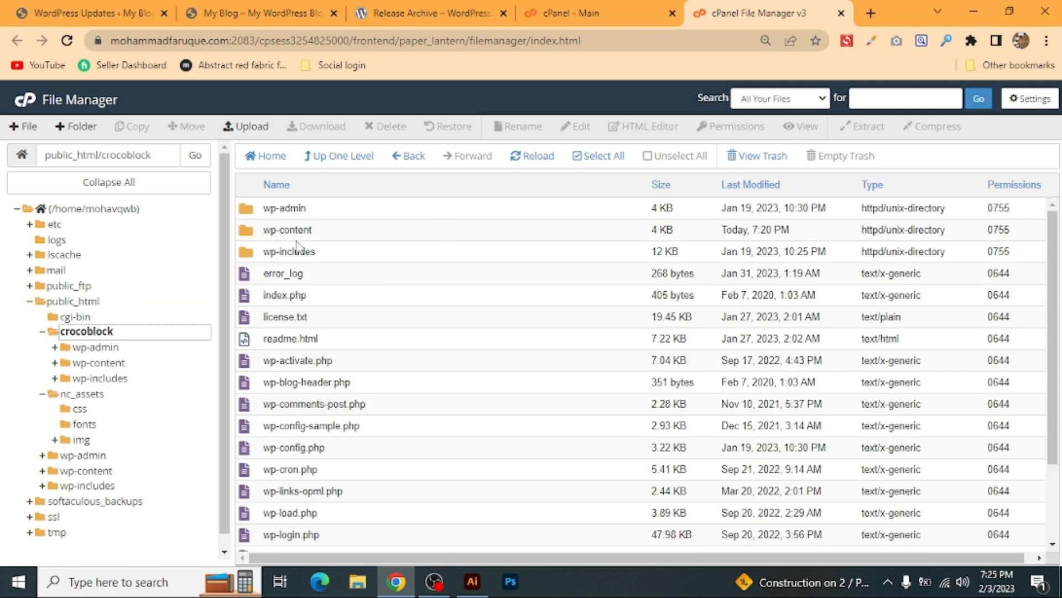
Permanently delete everything in the crocoblock folder except the wp-content folder and wp-config.php, skipping the trash.
{"action": "left_click", "coordinate": [250, 213]}
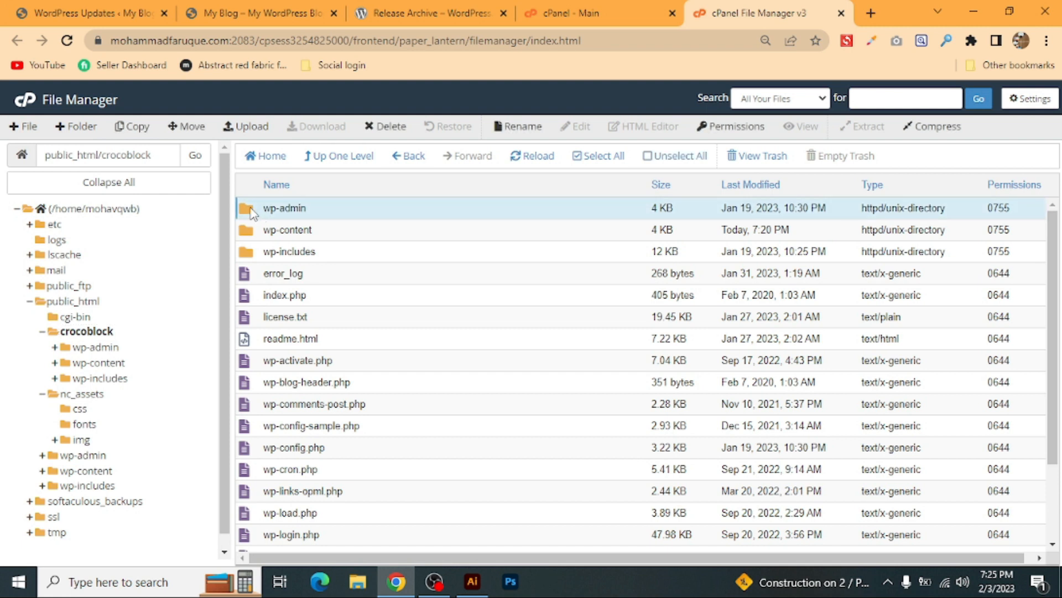
{"action": "left_click", "coordinate": [248, 236]}
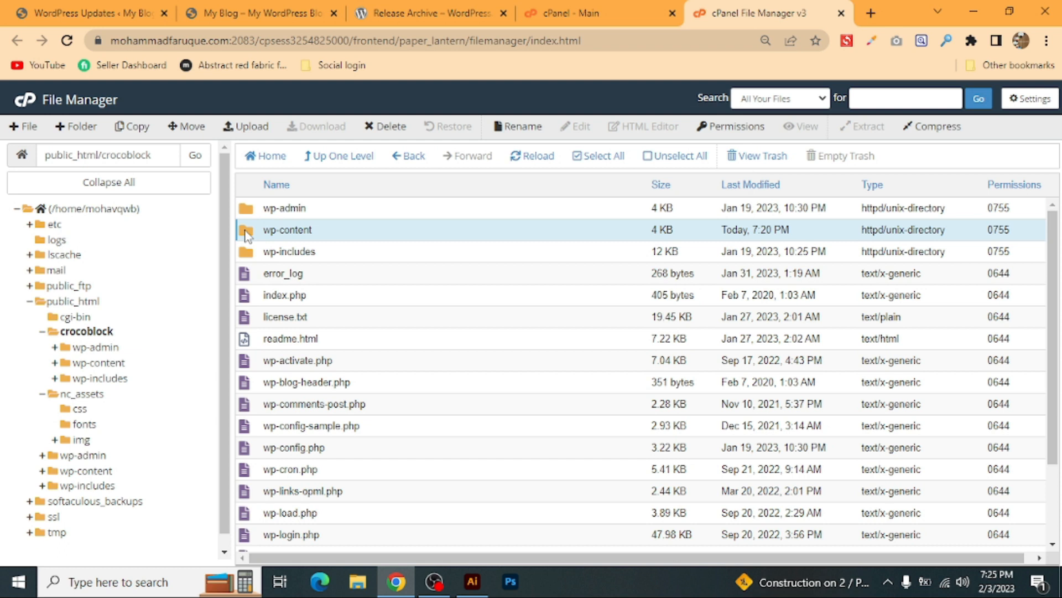
{"action": "left_click", "coordinate": [245, 213]}
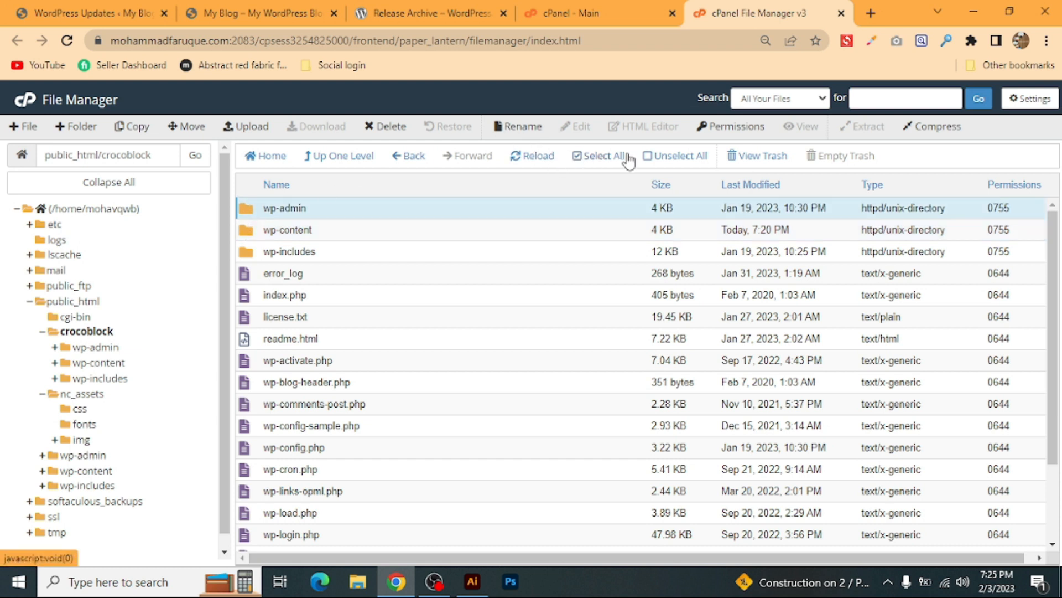
{"action": "left_click", "coordinate": [578, 159]}
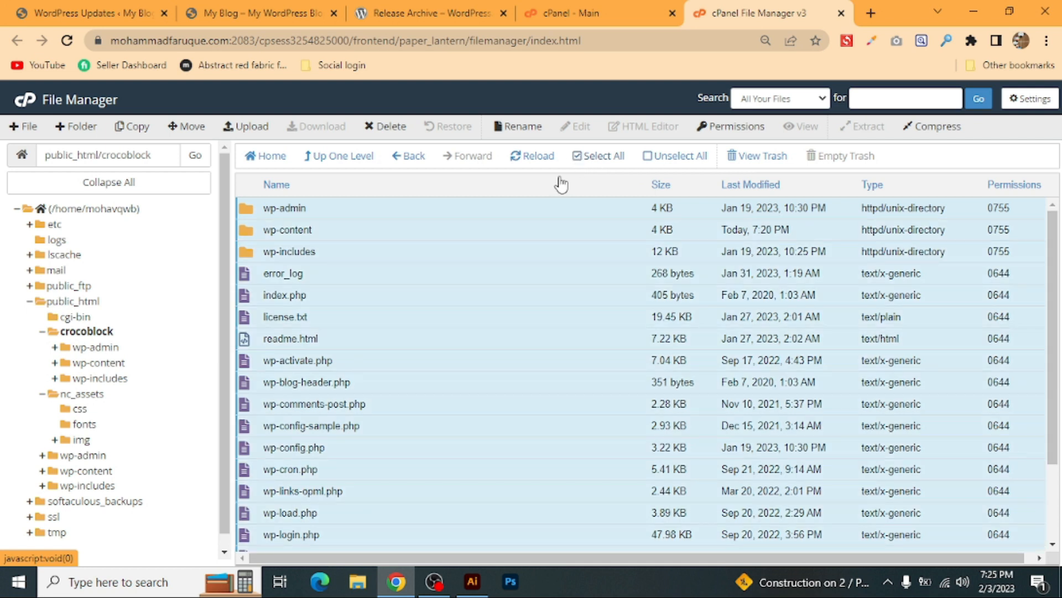
{"action": "scroll", "coordinate": [386, 305], "scroll_direction": "down", "scroll_amount": 3}
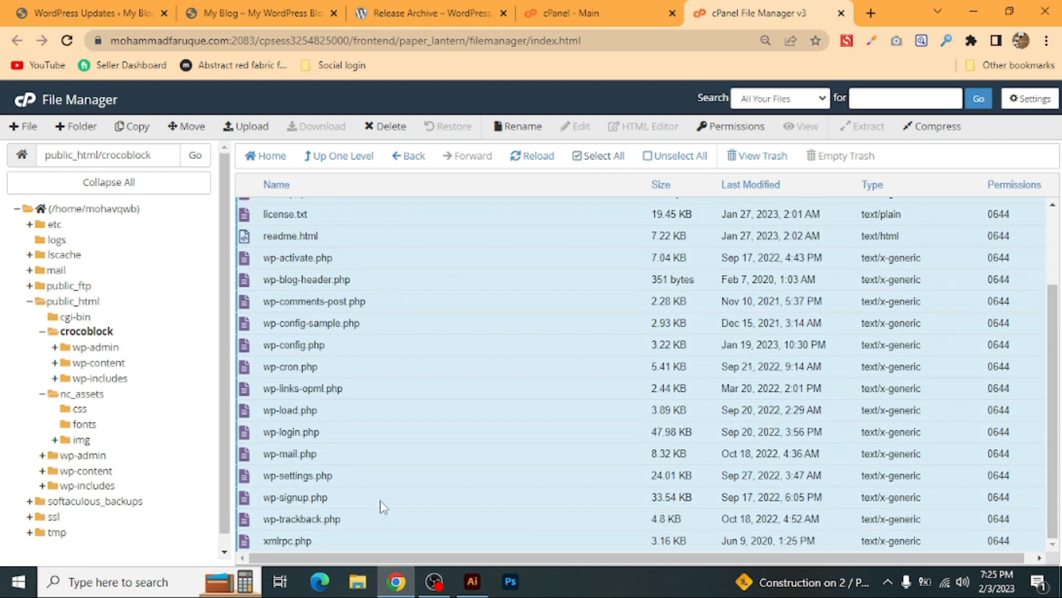
{"action": "scroll", "coordinate": [382, 506], "scroll_direction": "up", "scroll_amount": 3}
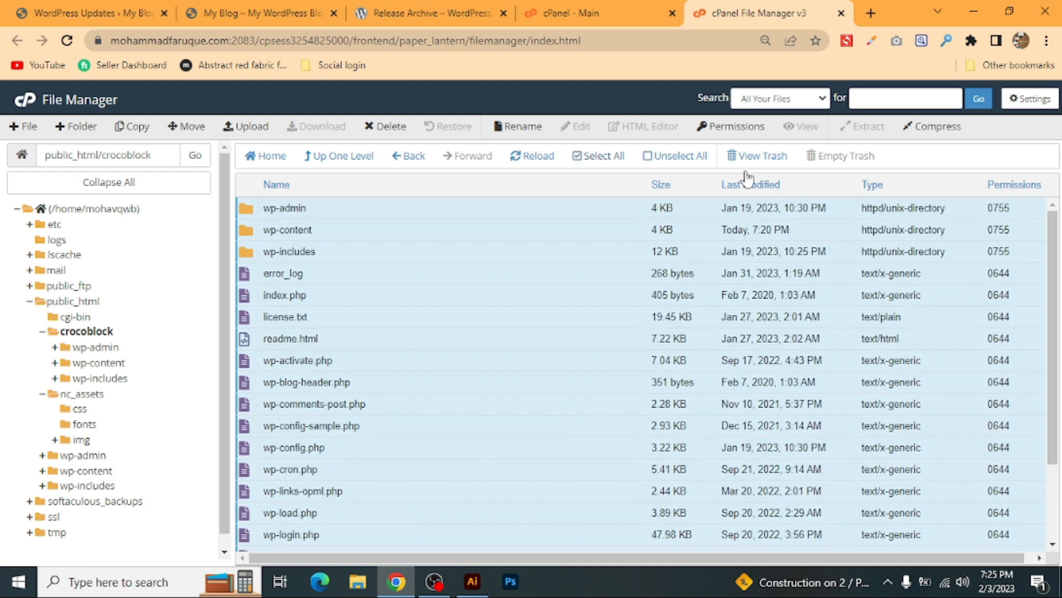
{"action": "left_click", "coordinate": [247, 238], "text": "ctrl"}
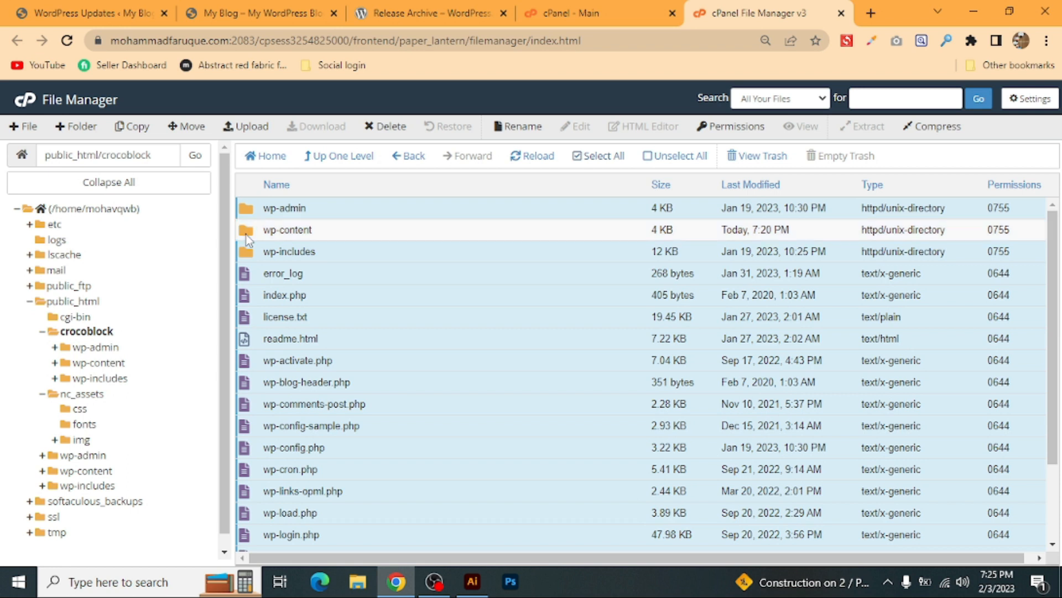
{"action": "scroll", "coordinate": [267, 440], "scroll_direction": "down", "scroll_amount": 3}
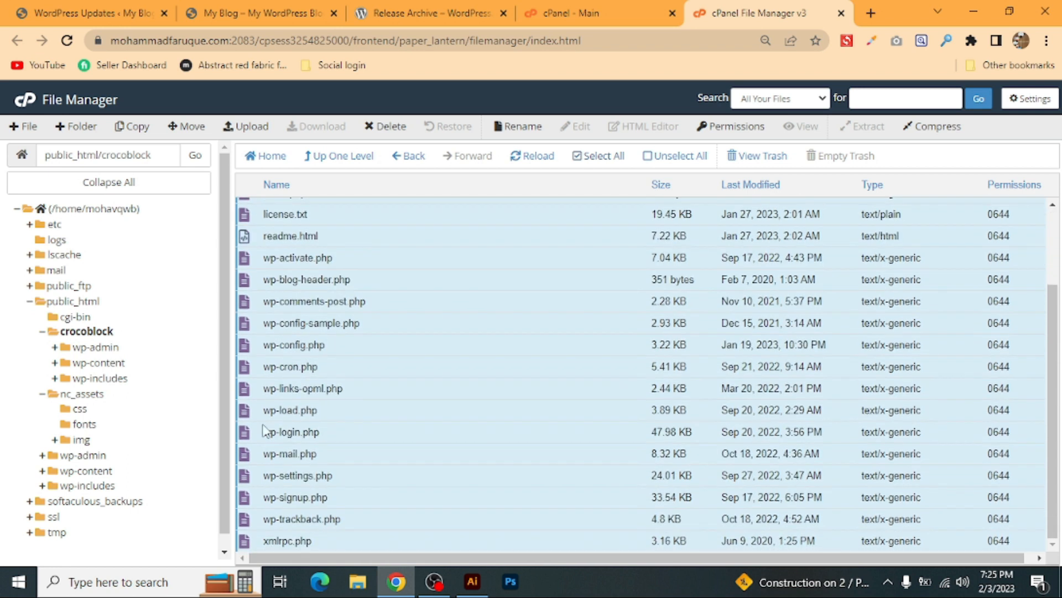
{"action": "left_click", "coordinate": [246, 345], "text": "ctrl"}
{"action": "scroll", "coordinate": [383, 336], "scroll_direction": "up", "scroll_amount": 3}
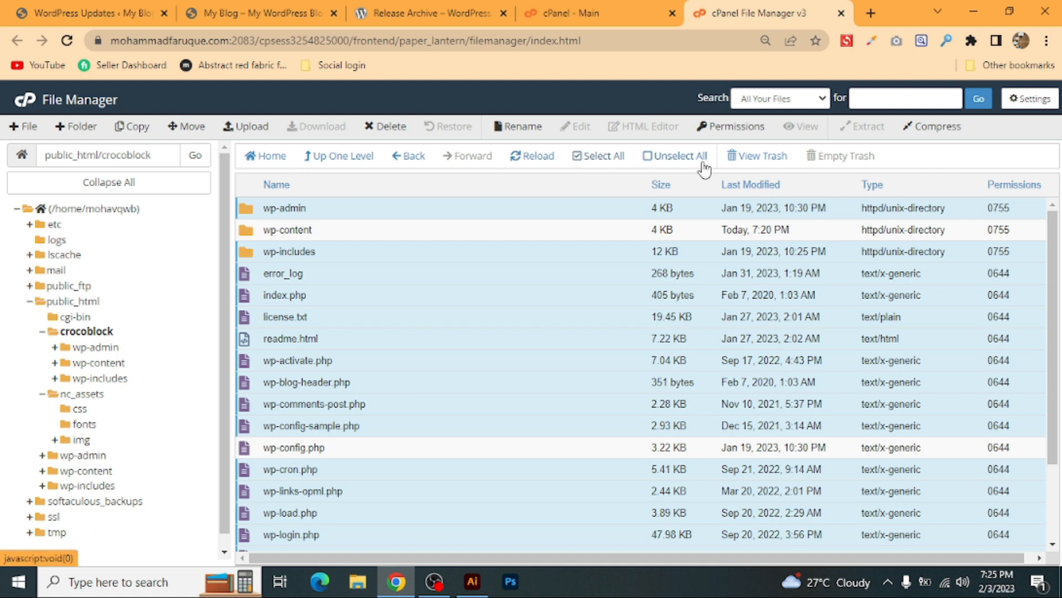
{"action": "right_click", "coordinate": [314, 213]}
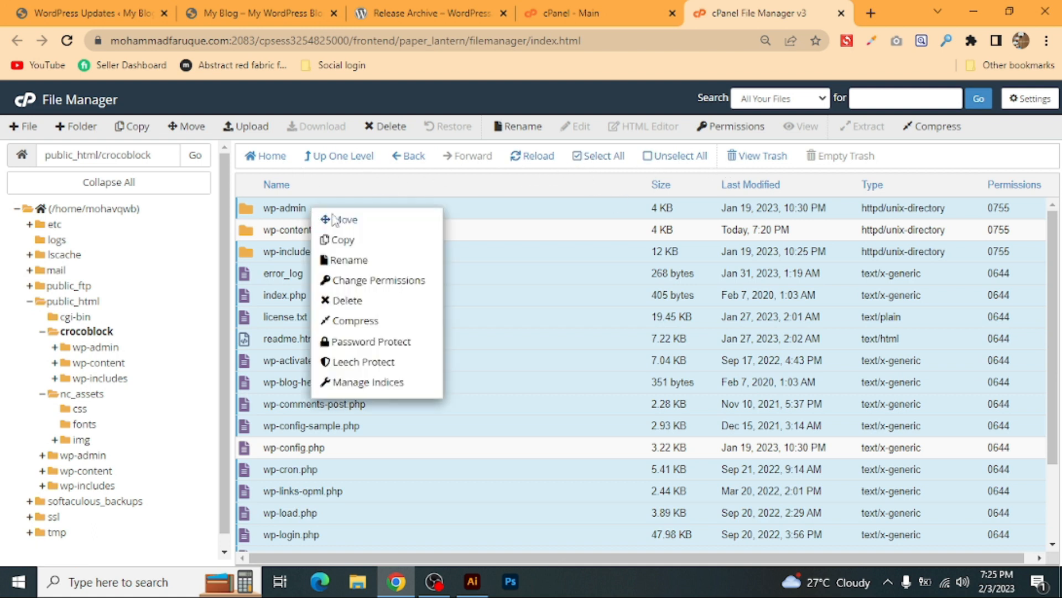
{"action": "left_click", "coordinate": [352, 303]}
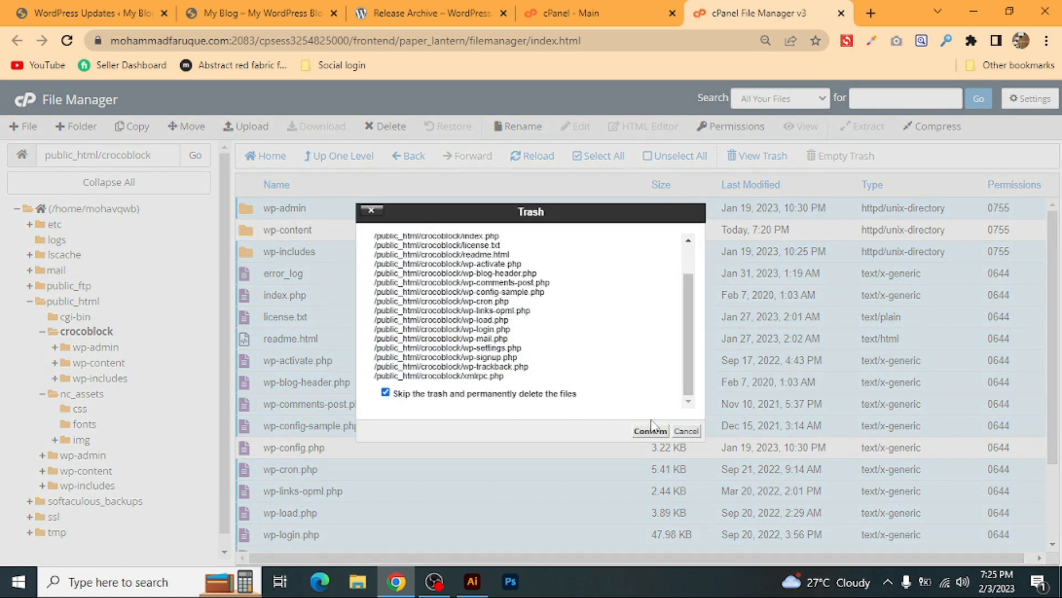
{"action": "left_click", "coordinate": [648, 431]}
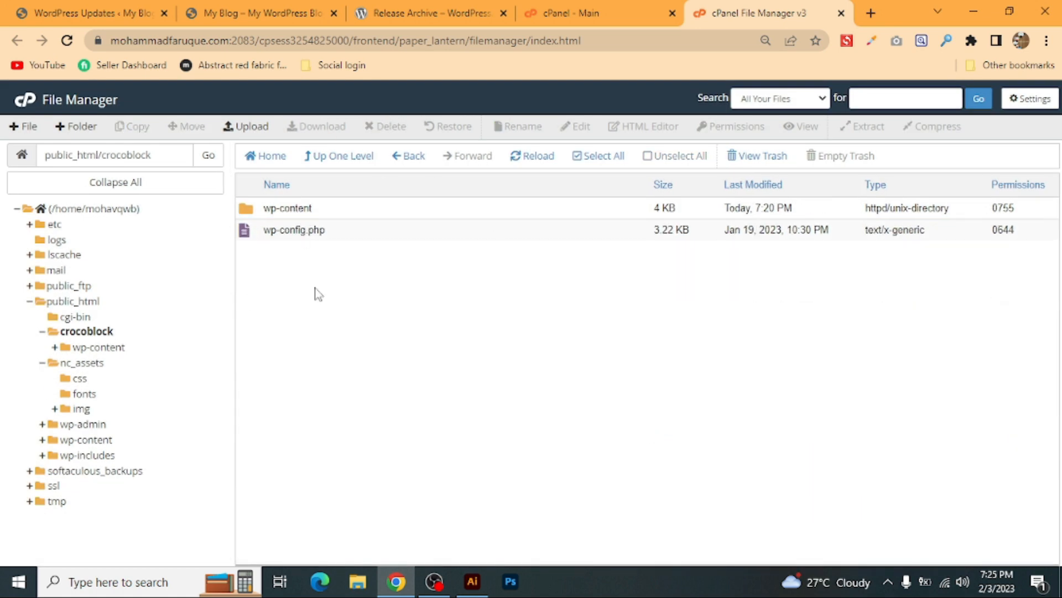
Reload the site's front page to check the effect of the deletion, and return to the crocoblock folder in File Manager.
{"action": "left_click", "coordinate": [220, 9]}
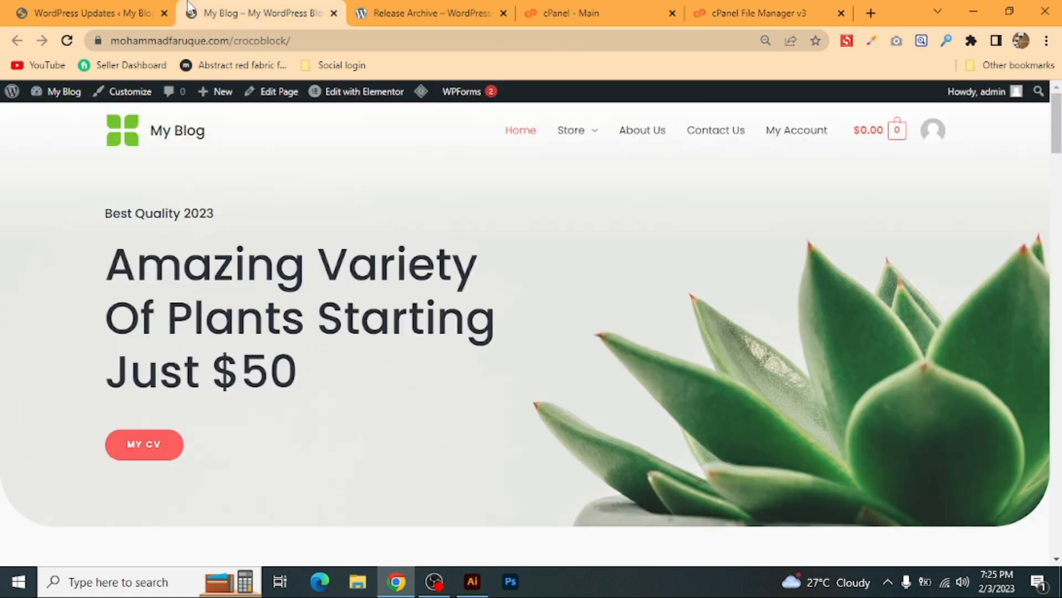
{"action": "left_click", "coordinate": [66, 41]}
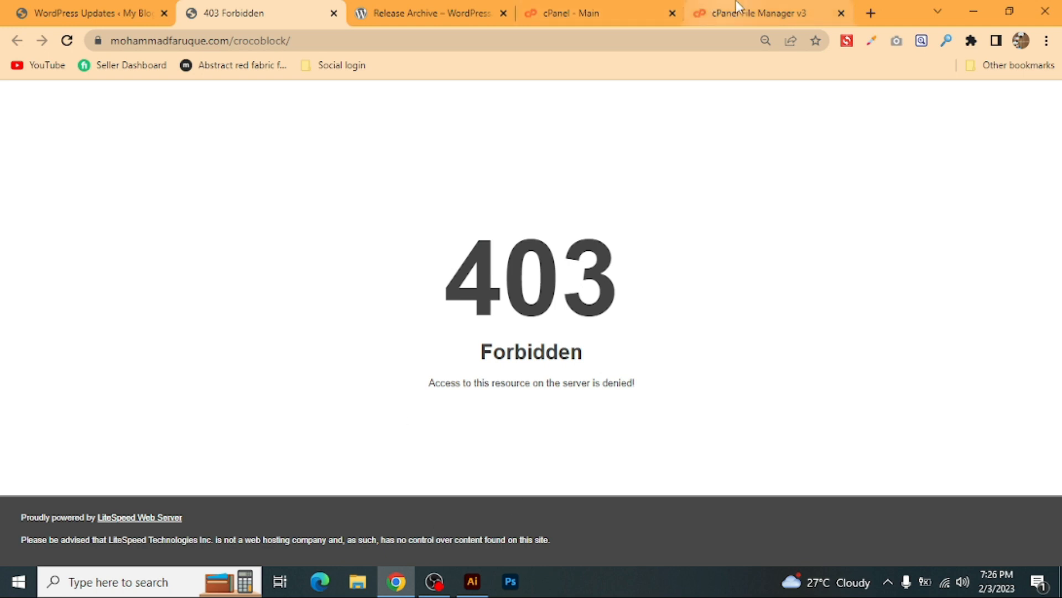
{"action": "left_click", "coordinate": [759, 13]}
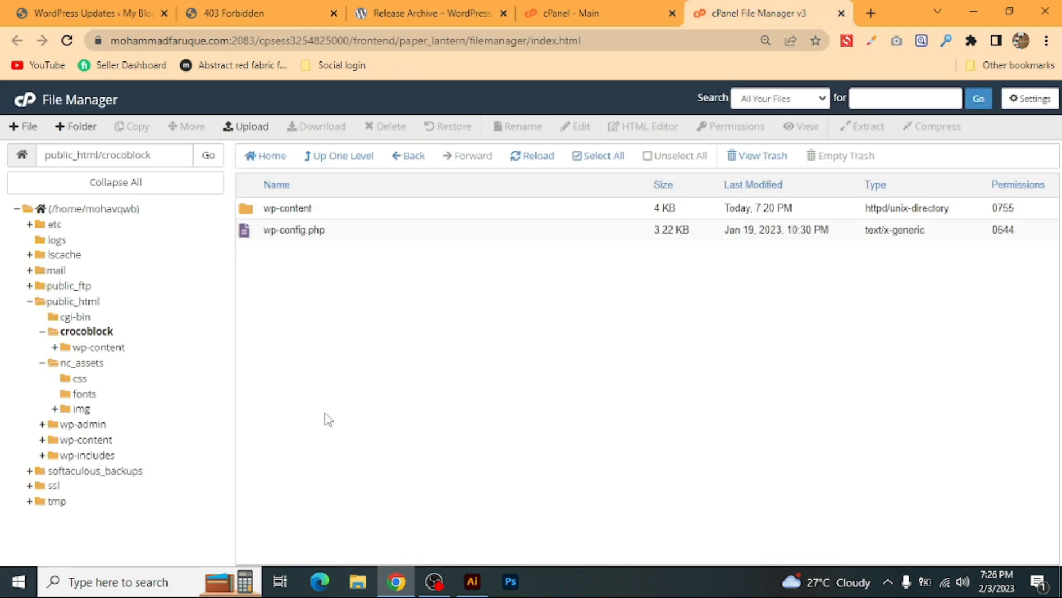
Upload wordpress-6.0.3.zip from the Downloads folder to the crocoblock folder.
{"action": "left_click", "coordinate": [269, 130]}
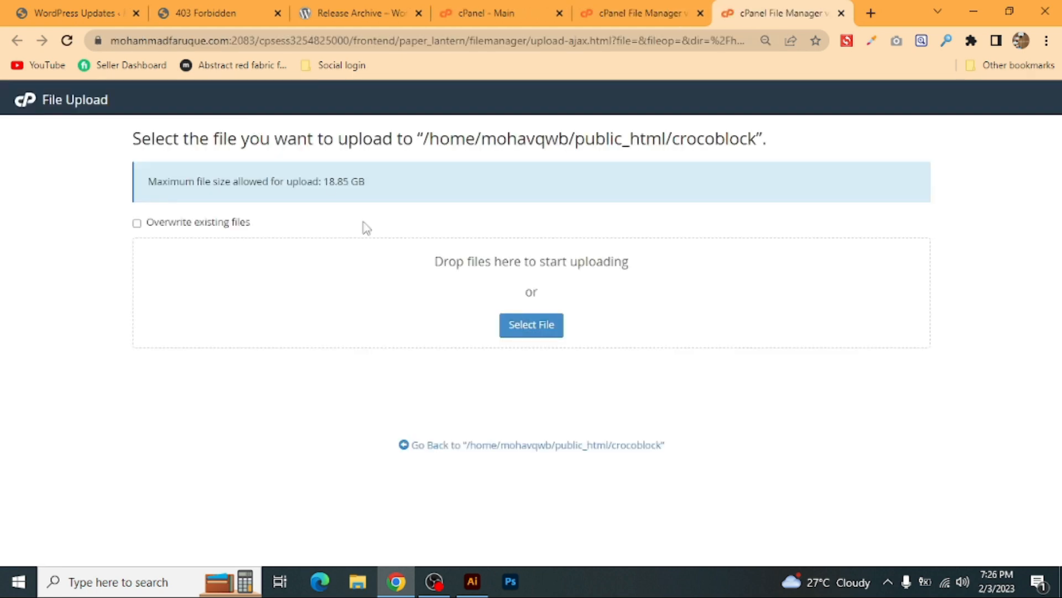
{"action": "left_click", "coordinate": [522, 327]}
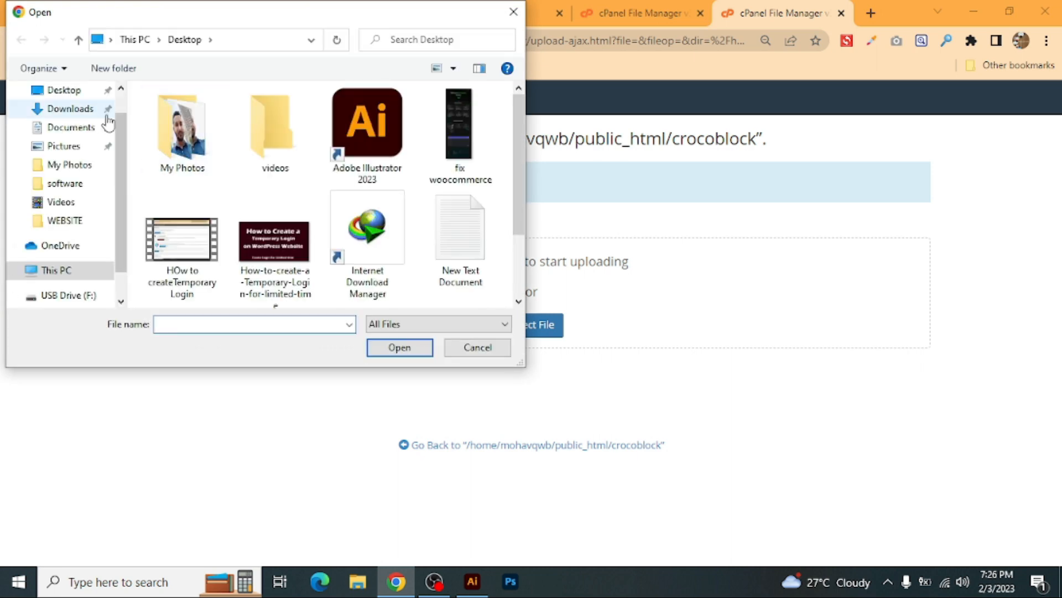
{"action": "left_click", "coordinate": [81, 112]}
{"action": "left_click", "coordinate": [197, 139]}
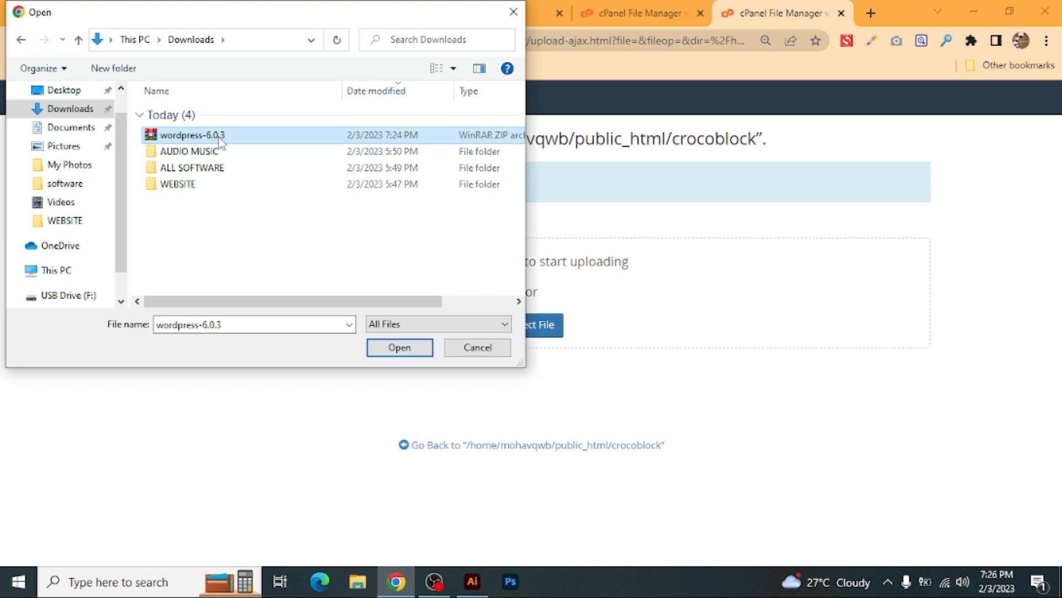
{"action": "left_click", "coordinate": [378, 352]}
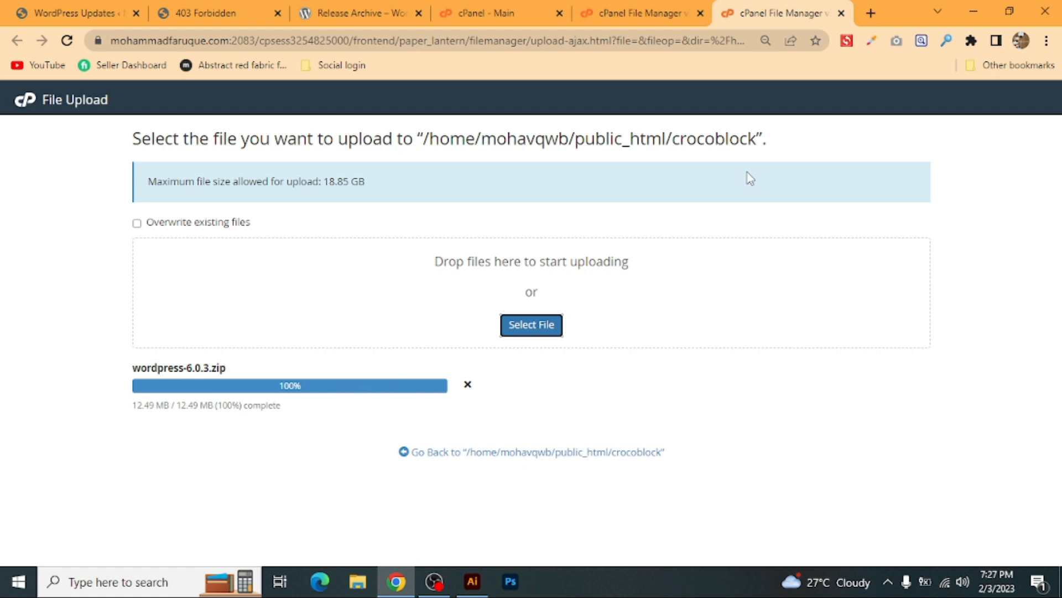
Check the refreshed crocoblock folder for the uploaded archive, and review the upload progress, site page and WordPress Updates page.
{"action": "left_click", "coordinate": [635, 12]}
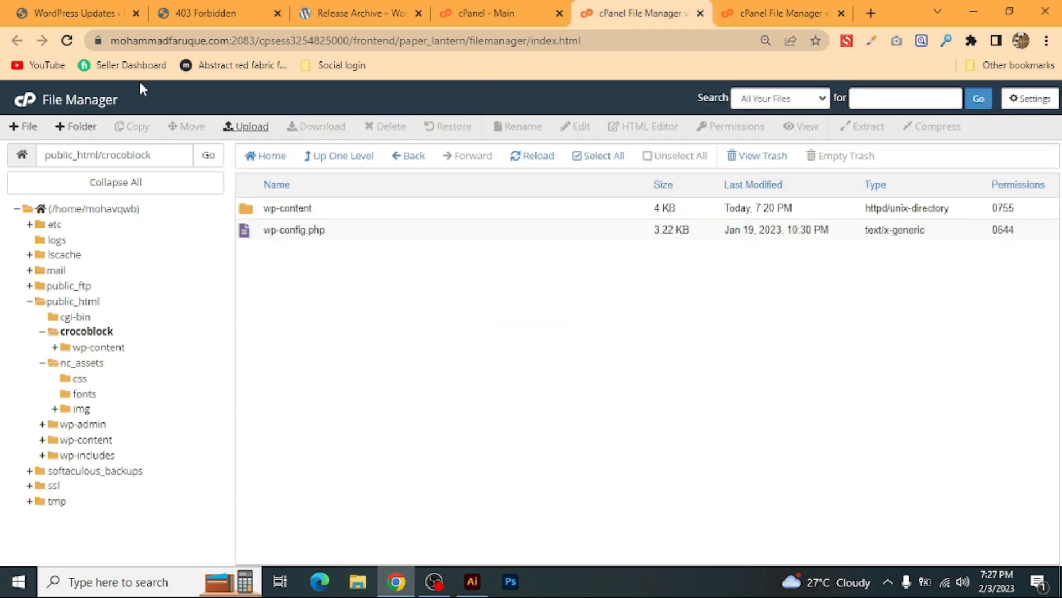
{"action": "left_click", "coordinate": [67, 40]}
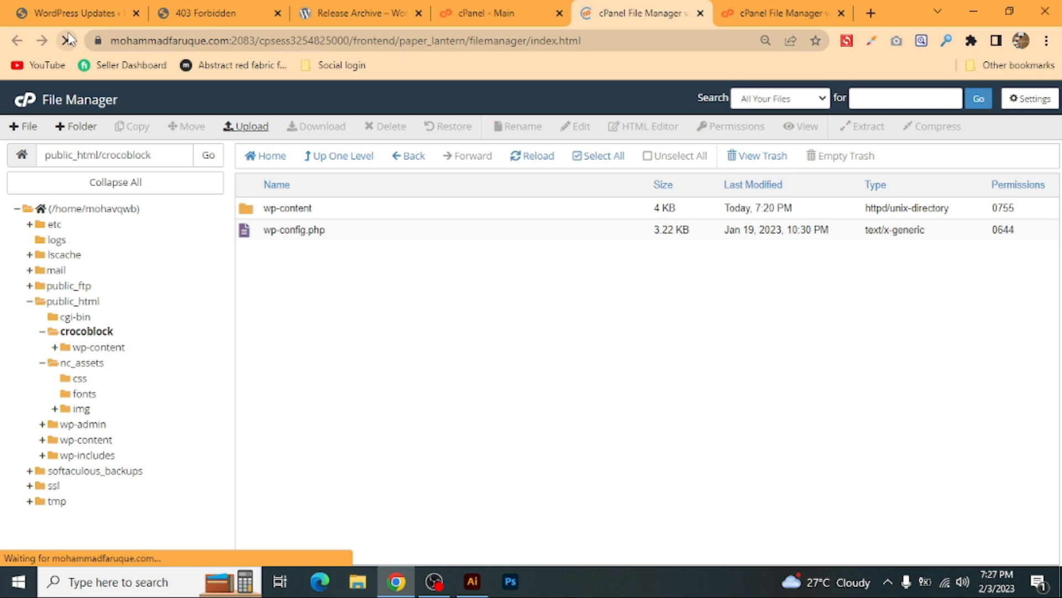
{"action": "left_click", "coordinate": [77, 301]}
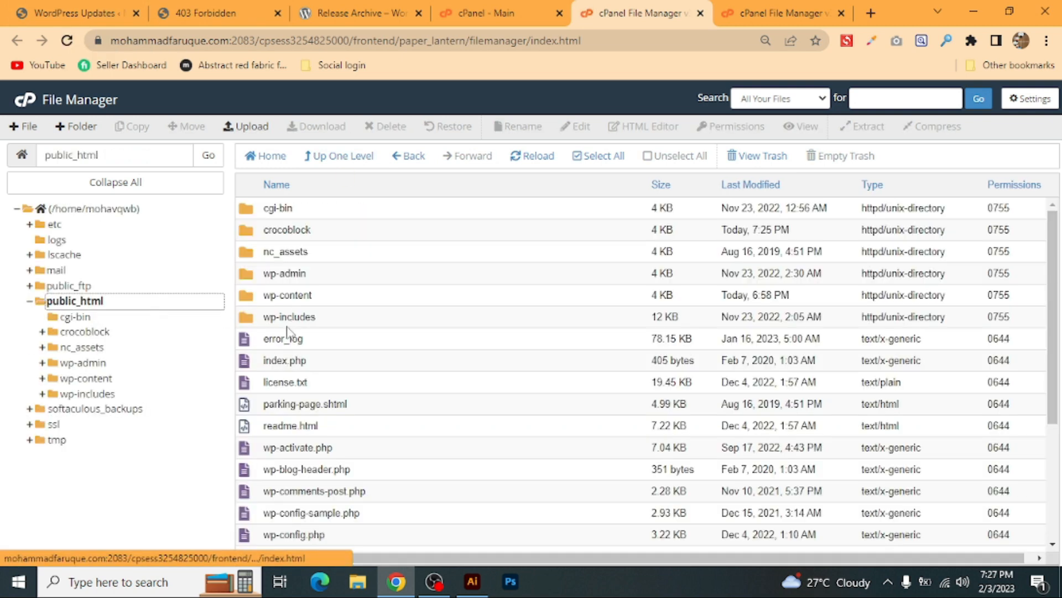
{"action": "left_click", "coordinate": [86, 332]}
{"action": "left_click", "coordinate": [714, 8]}
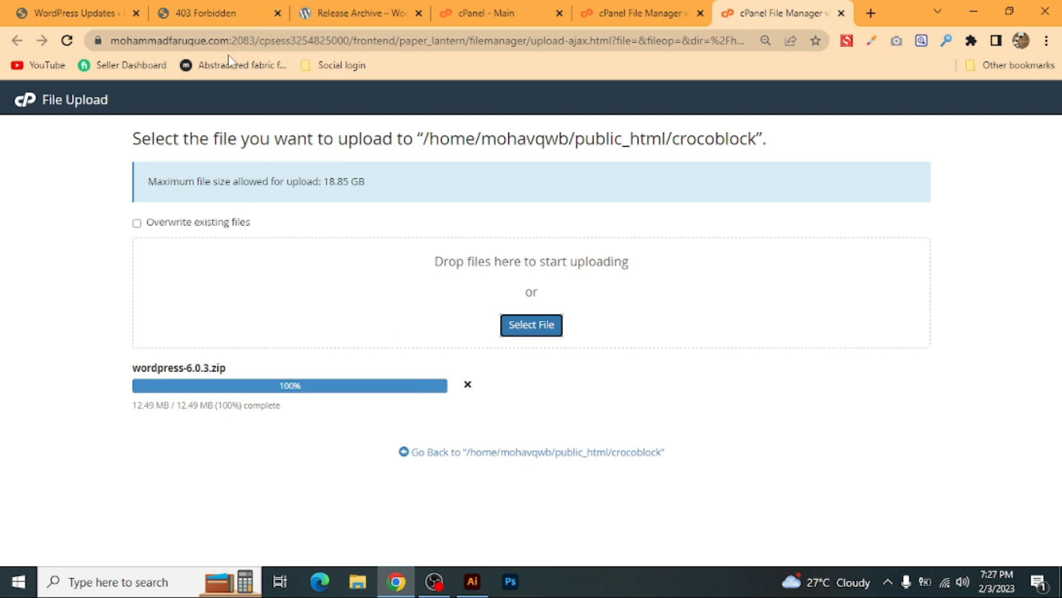
{"action": "left_click", "coordinate": [221, 12]}
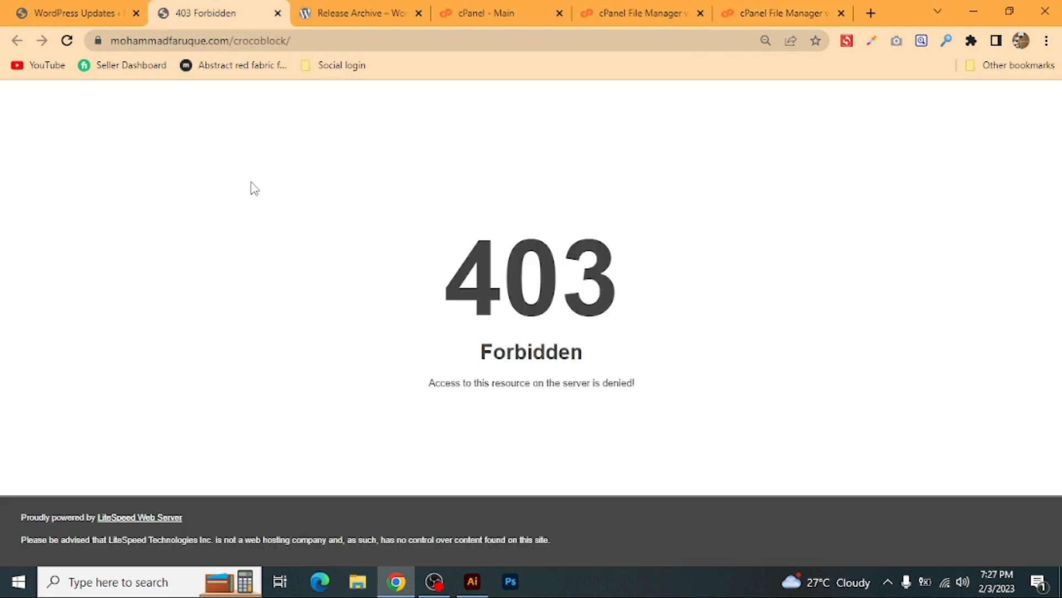
{"action": "left_click", "coordinate": [77, 8]}
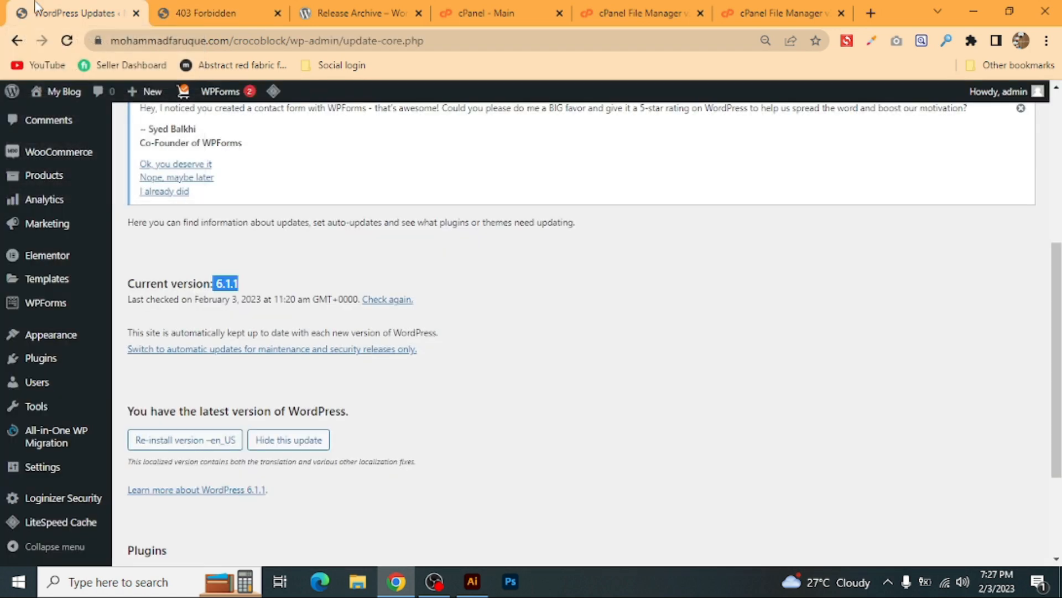
{"action": "left_click", "coordinate": [770, 9]}
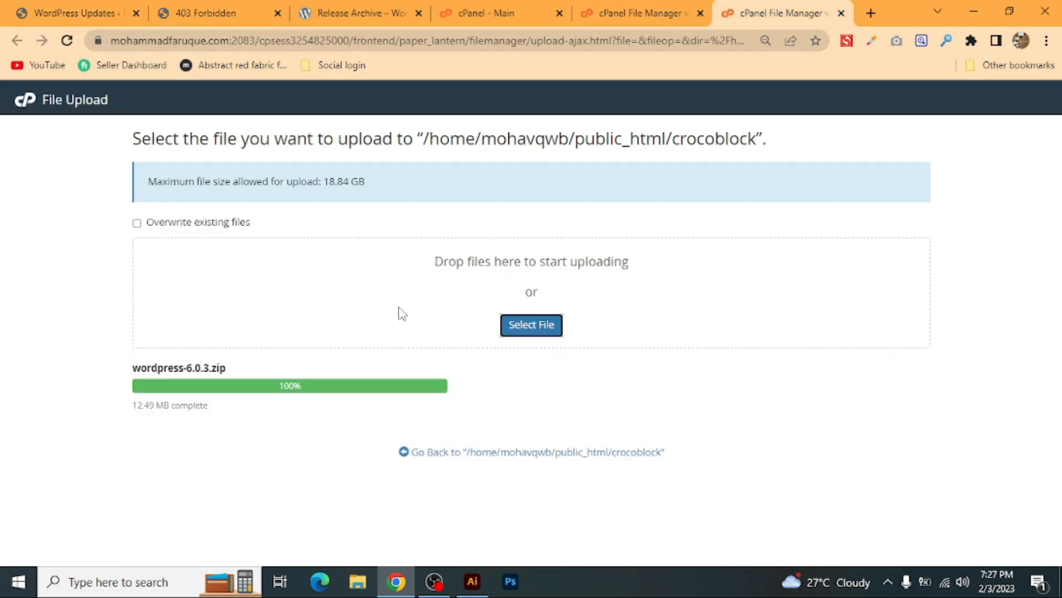
Refresh File Manager, reopen the crocoblock folder and extract wordpress-6.0.3.zip into /public_html/crocoblock.
{"action": "left_click", "coordinate": [584, 10]}
{"action": "left_click", "coordinate": [70, 43]}
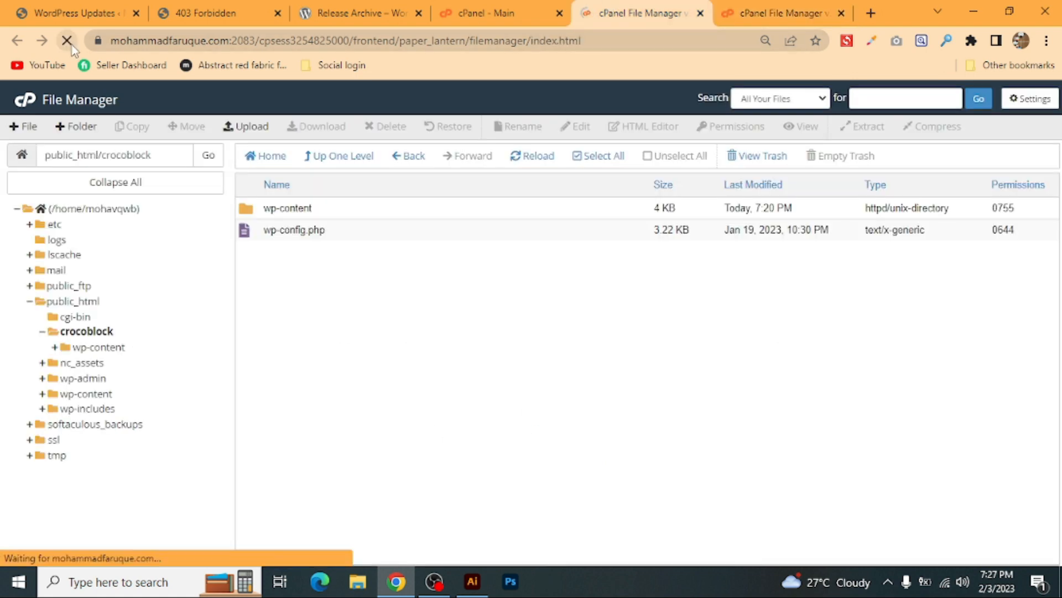
{"action": "left_click", "coordinate": [55, 301]}
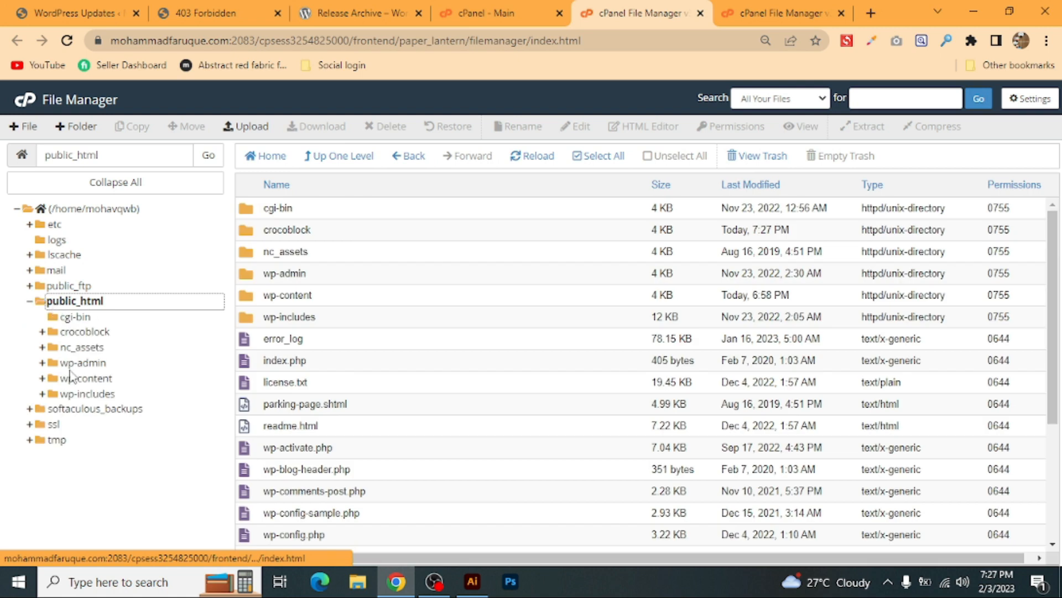
{"action": "left_click", "coordinate": [84, 332]}
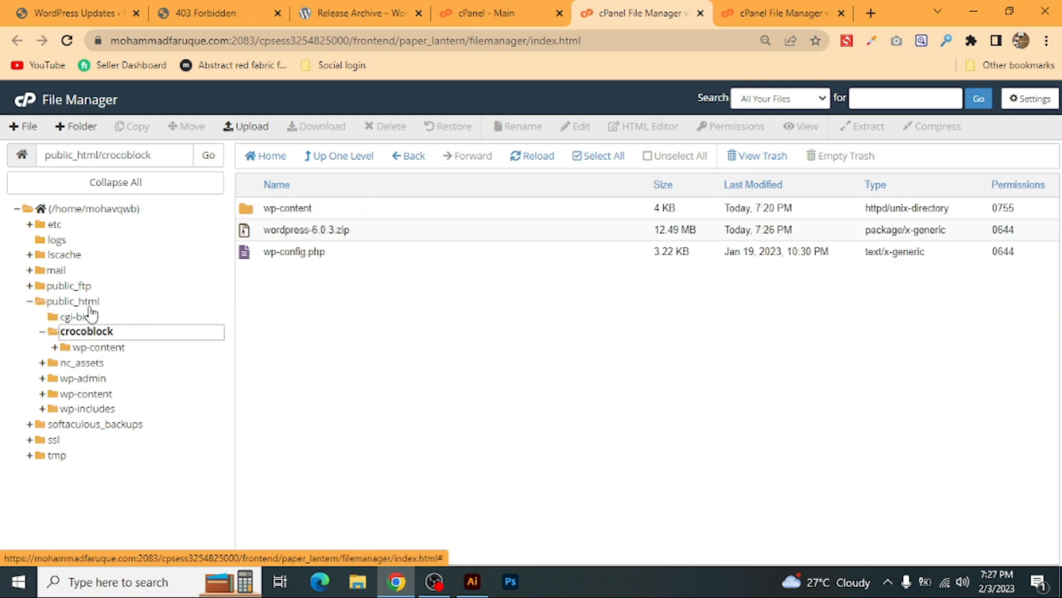
{"action": "right_click", "coordinate": [286, 229]}
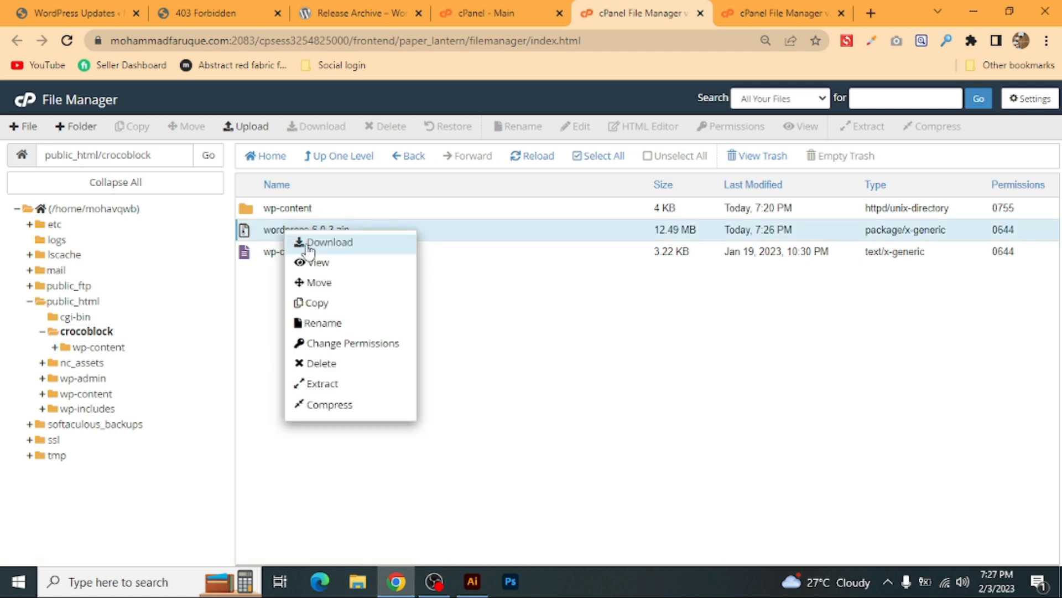
{"action": "left_click", "coordinate": [322, 383]}
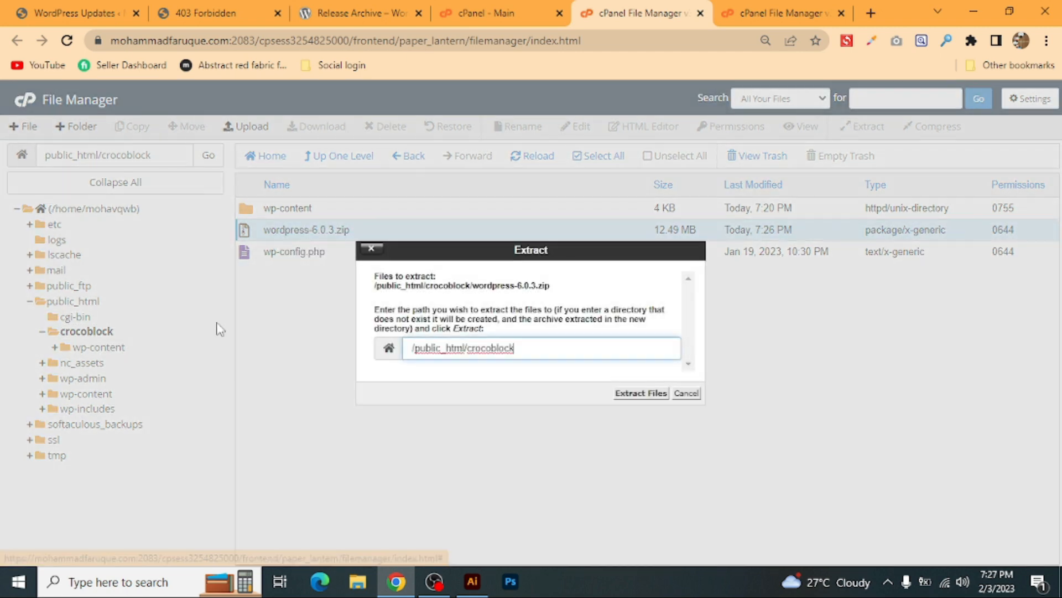
{"action": "left_click", "coordinate": [633, 395]}
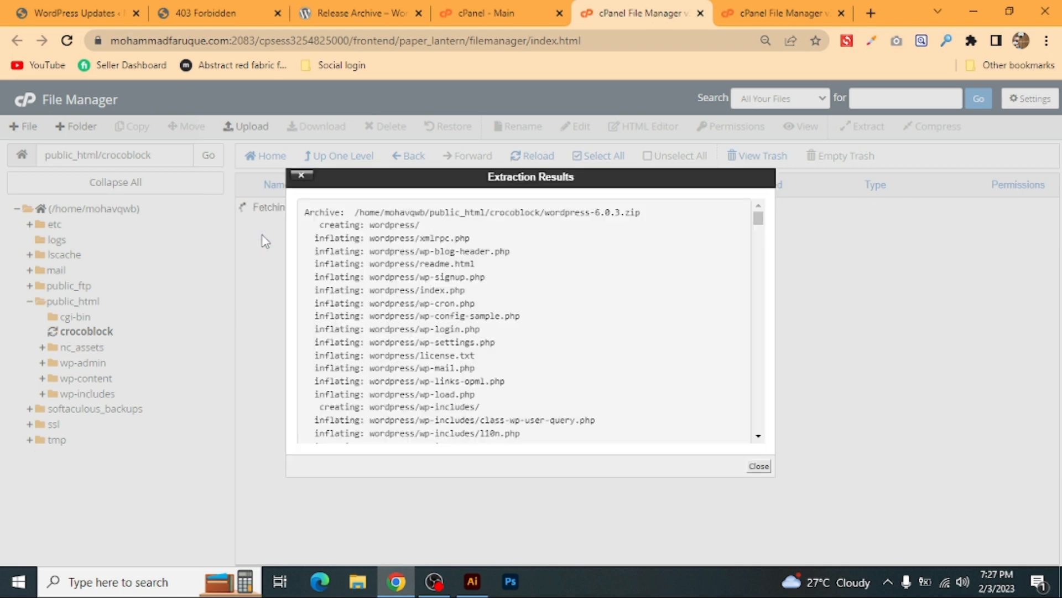
{"action": "left_click", "coordinate": [759, 466]}
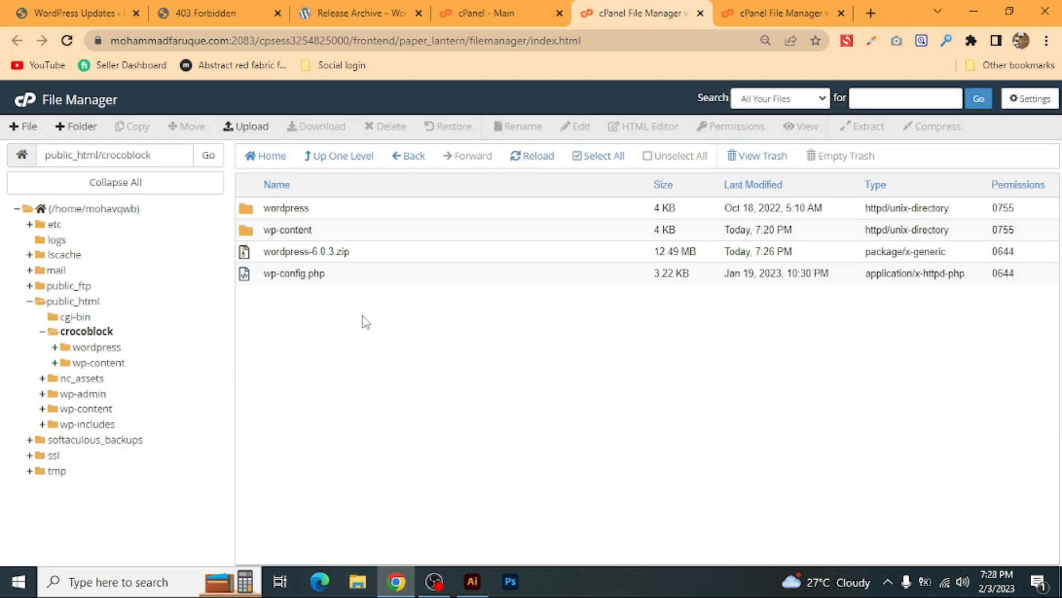
Delete the wordpress-6.0.3.zip archive from the crocoblock folder.
{"action": "left_click", "coordinate": [335, 253]}
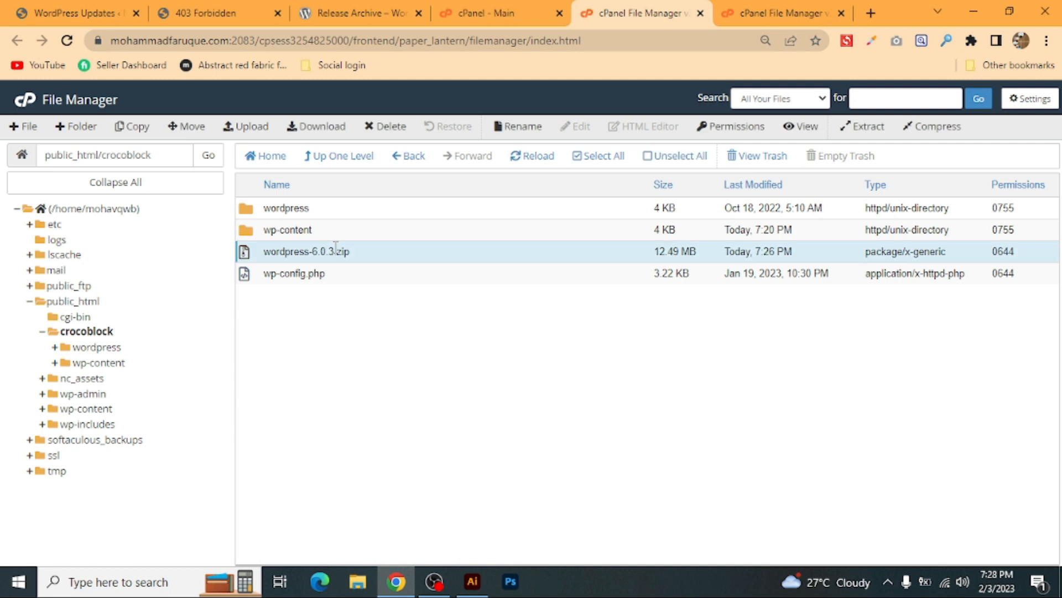
{"action": "key", "text": "Delete"}
{"action": "left_click", "coordinate": [486, 330]}
{"action": "left_click", "coordinate": [650, 367]}
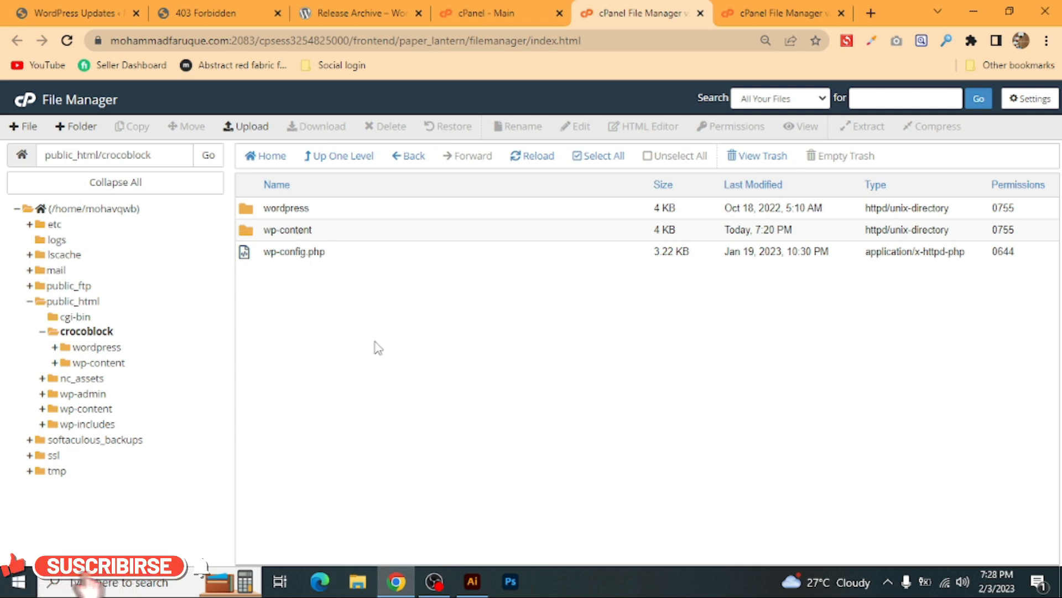
Inspect the files inside the extracted wordpress folder and return to the crocoblock folder.
{"action": "left_click", "coordinate": [782, 11]}
{"action": "left_click", "coordinate": [636, 12]}
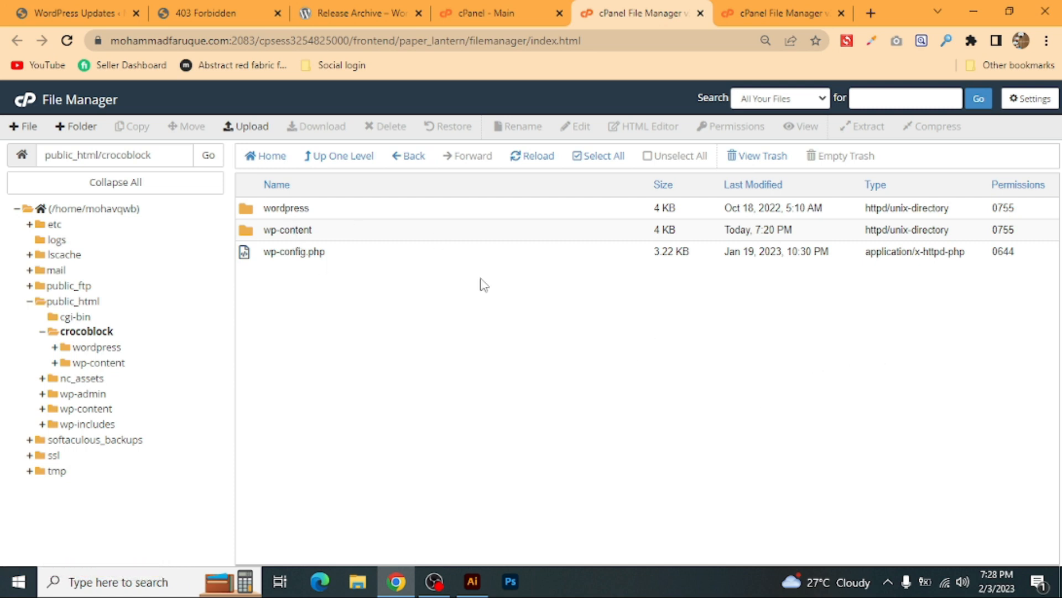
{"action": "double_click", "coordinate": [257, 213]}
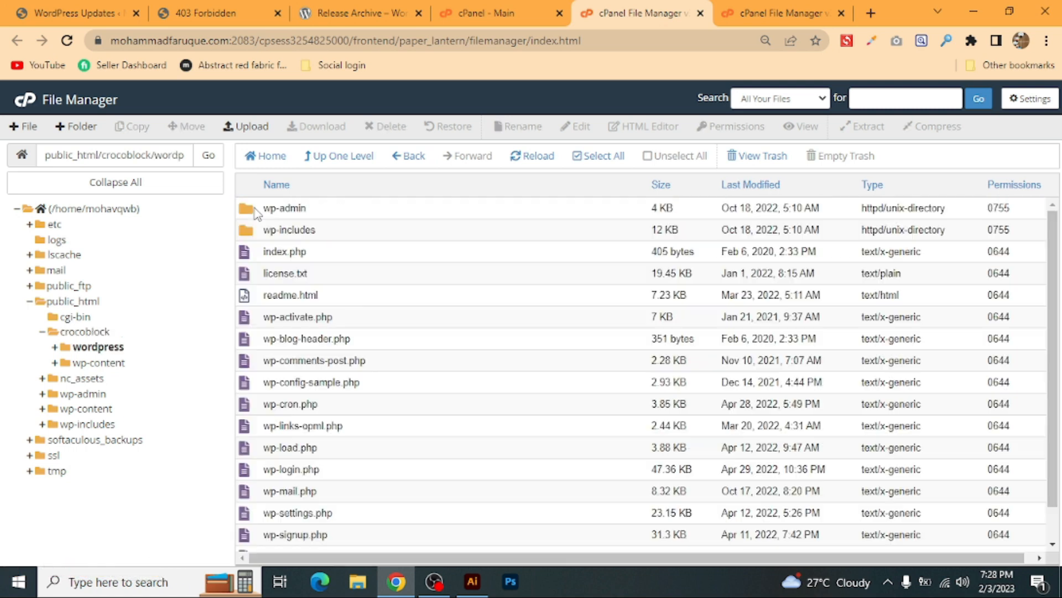
{"action": "scroll", "coordinate": [318, 339], "scroll_direction": "down", "scroll_amount": 2}
{"action": "scroll", "coordinate": [337, 363], "scroll_direction": "up", "scroll_amount": 2}
{"action": "left_click", "coordinate": [98, 333]}
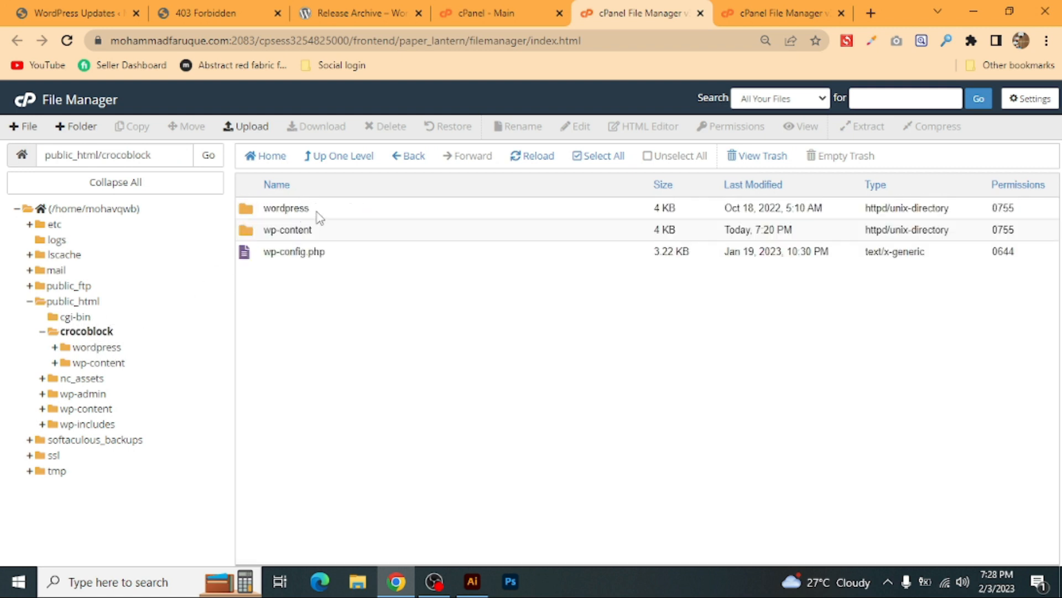
Move all files and folders from the wordpress folder up into /public_html/crocoblock.
{"action": "double_click", "coordinate": [317, 210]}
{"action": "left_click", "coordinate": [321, 281]}
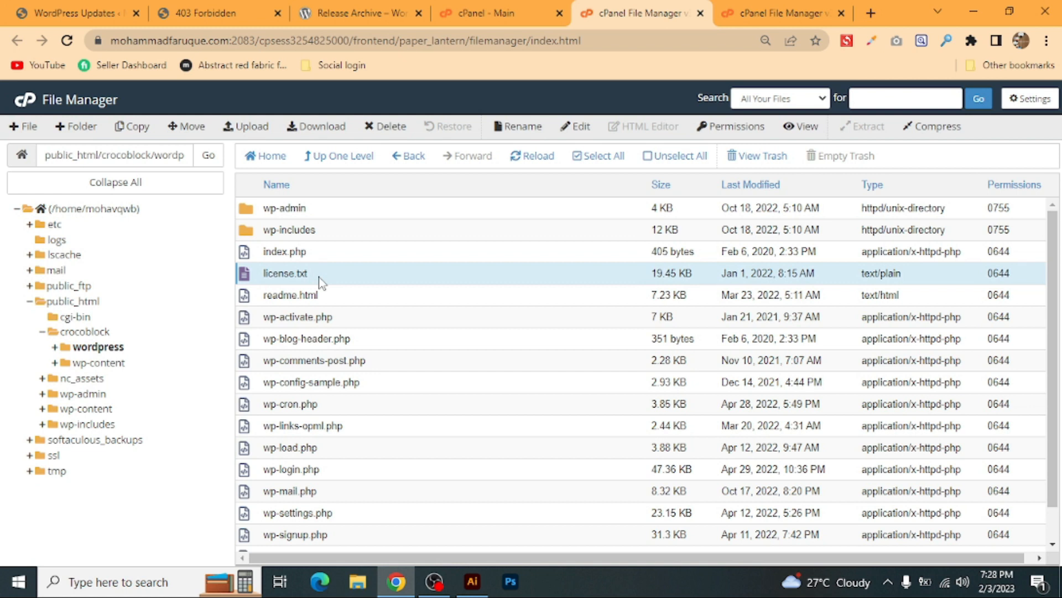
{"action": "key", "text": "ctrl+a"}
{"action": "left_click", "coordinate": [342, 310]}
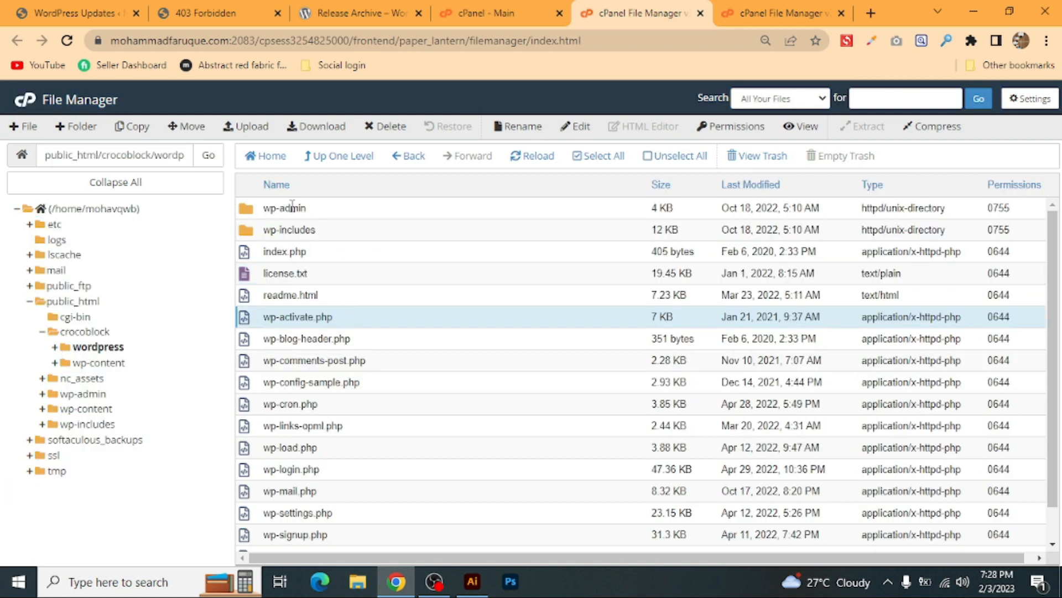
{"action": "left_click", "coordinate": [586, 155]}
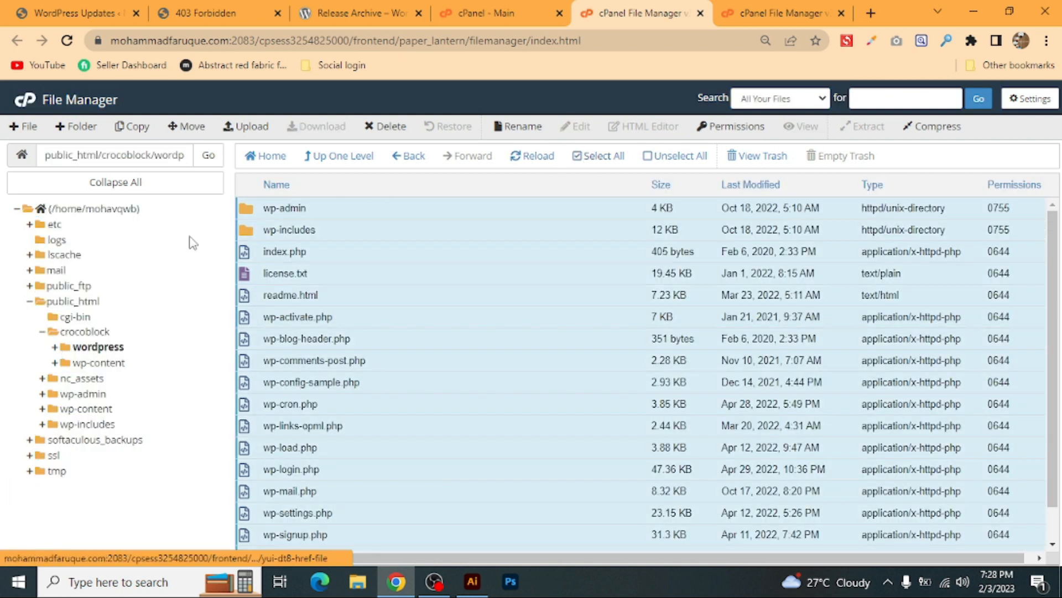
{"action": "right_click", "coordinate": [302, 210]}
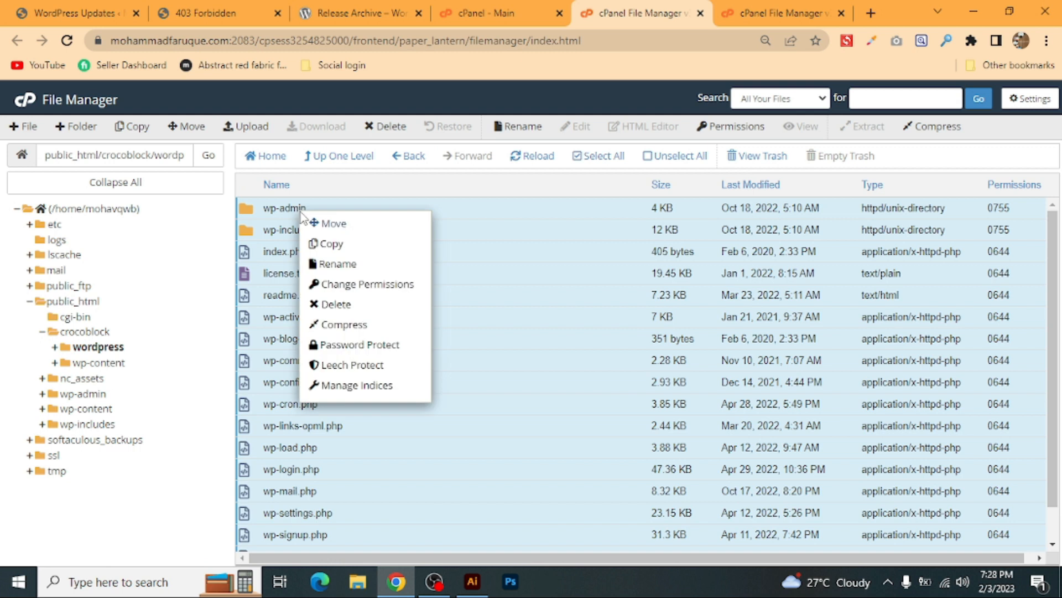
{"action": "left_click", "coordinate": [360, 225]}
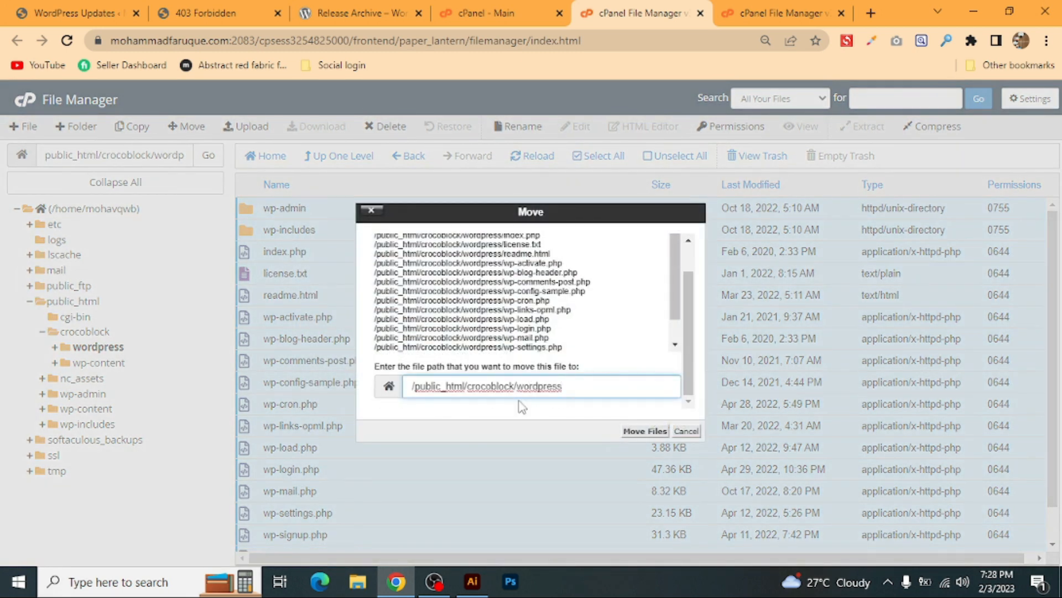
{"action": "key", "text": "BackSpace"}
{"action": "key", "text": "BackSpace"}
{"action": "left_click", "coordinate": [636, 435]}
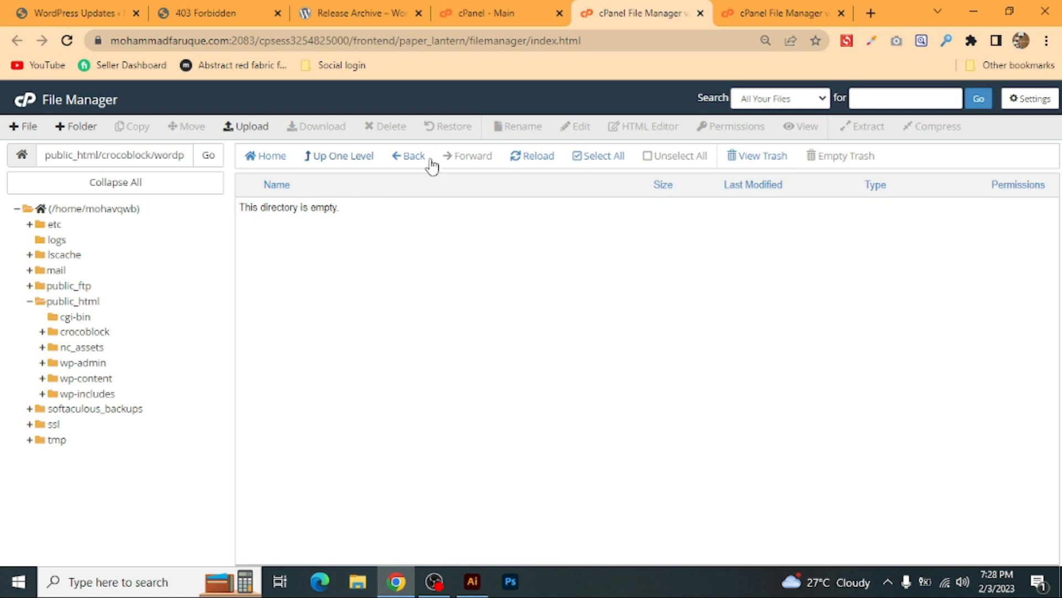
Open the crocoblock folder and check its listing for the moved WordPress files.
{"action": "left_click", "coordinate": [84, 332]}
{"action": "scroll", "coordinate": [343, 321], "scroll_direction": "down", "scroll_amount": 2}
{"action": "scroll", "coordinate": [327, 332], "scroll_direction": "up", "scroll_amount": 2}
{"action": "scroll", "coordinate": [313, 341], "scroll_direction": "down", "scroll_amount": 2}
{"action": "scroll", "coordinate": [314, 343], "scroll_direction": "up", "scroll_amount": 2}
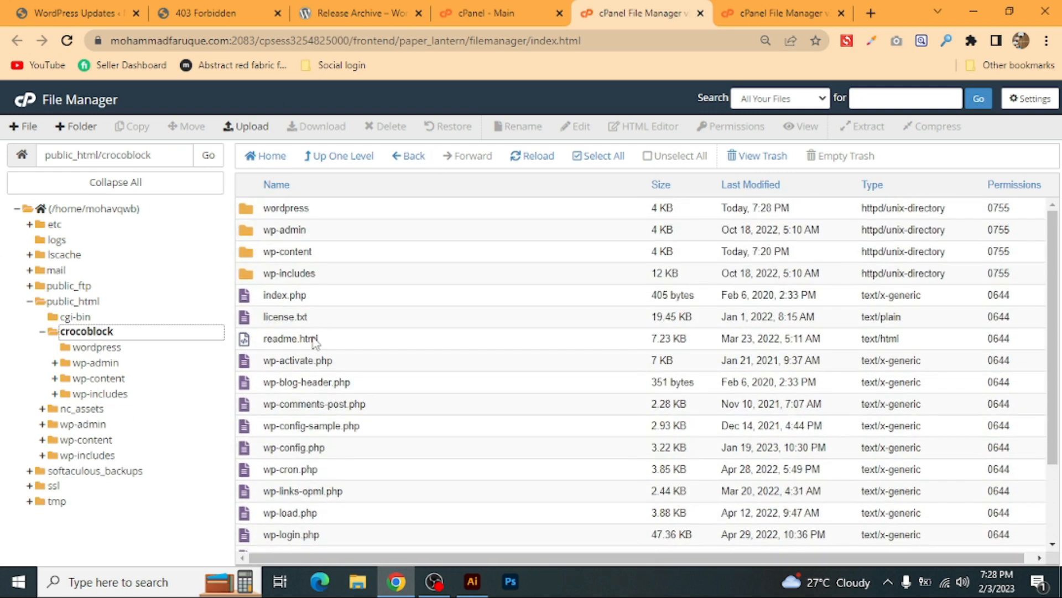
Reload the crocoblock site's home page and look through it to check that it loads.
{"action": "left_click", "coordinate": [200, 10]}
{"action": "left_click", "coordinate": [71, 40]}
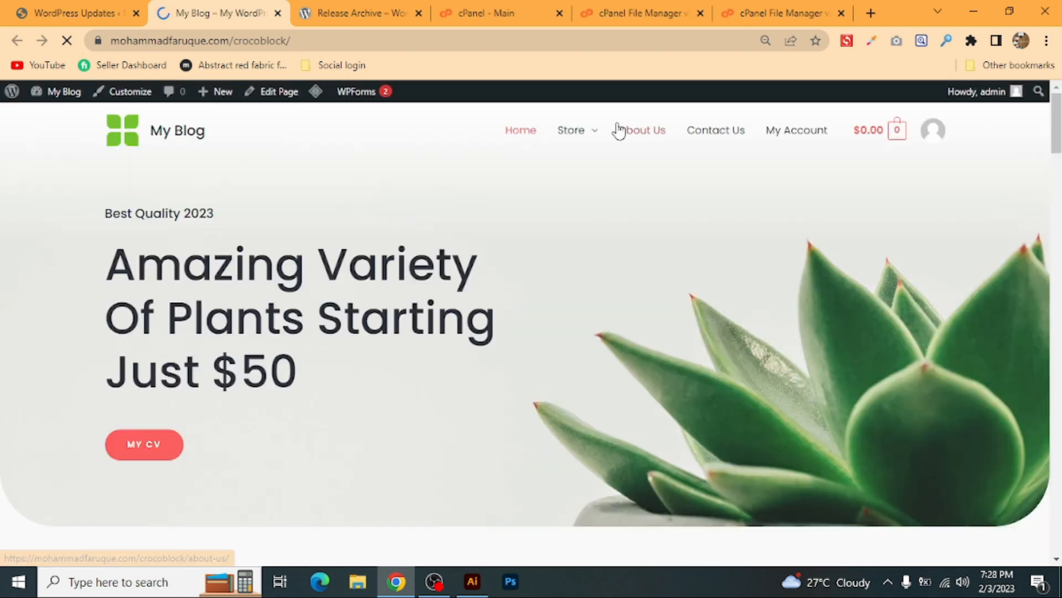
{"action": "scroll", "coordinate": [277, 302], "scroll_direction": "down", "scroll_amount": 10}
{"action": "scroll", "coordinate": [272, 310], "scroll_direction": "down", "scroll_amount": 20}
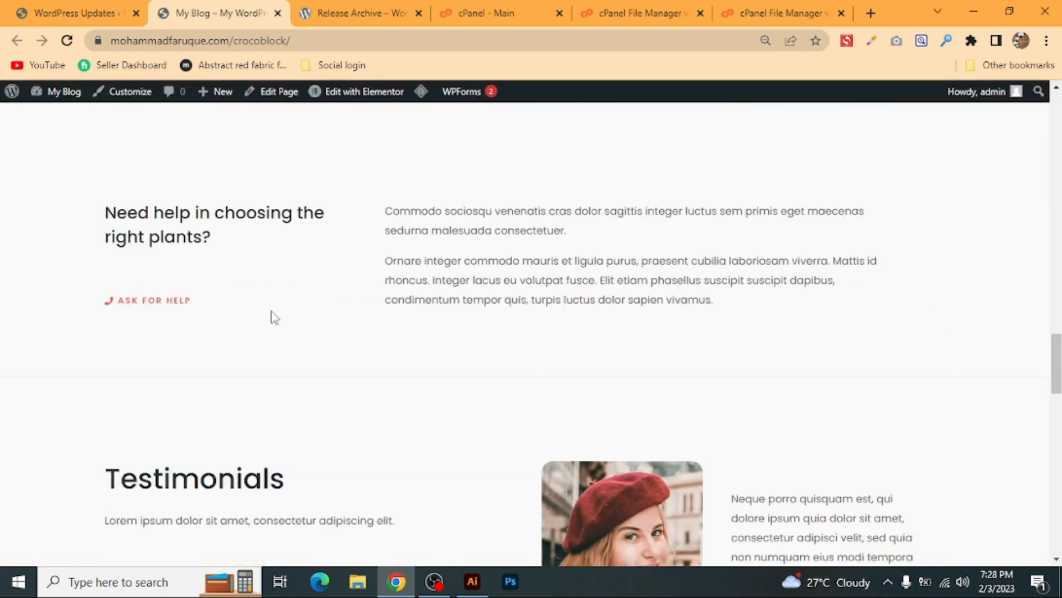
{"action": "scroll", "coordinate": [270, 310], "scroll_direction": "up", "scroll_amount": 15}
{"action": "scroll", "coordinate": [271, 308], "scroll_direction": "up", "scroll_amount": 15}
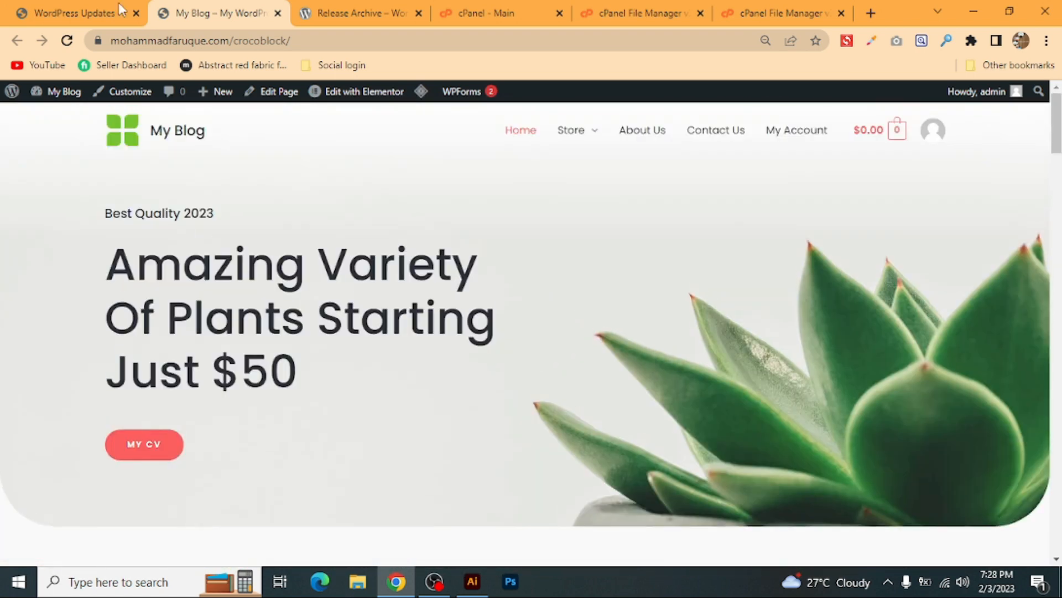
Reload the WordPress Updates page and look at its current version section.
{"action": "left_click", "coordinate": [77, 13]}
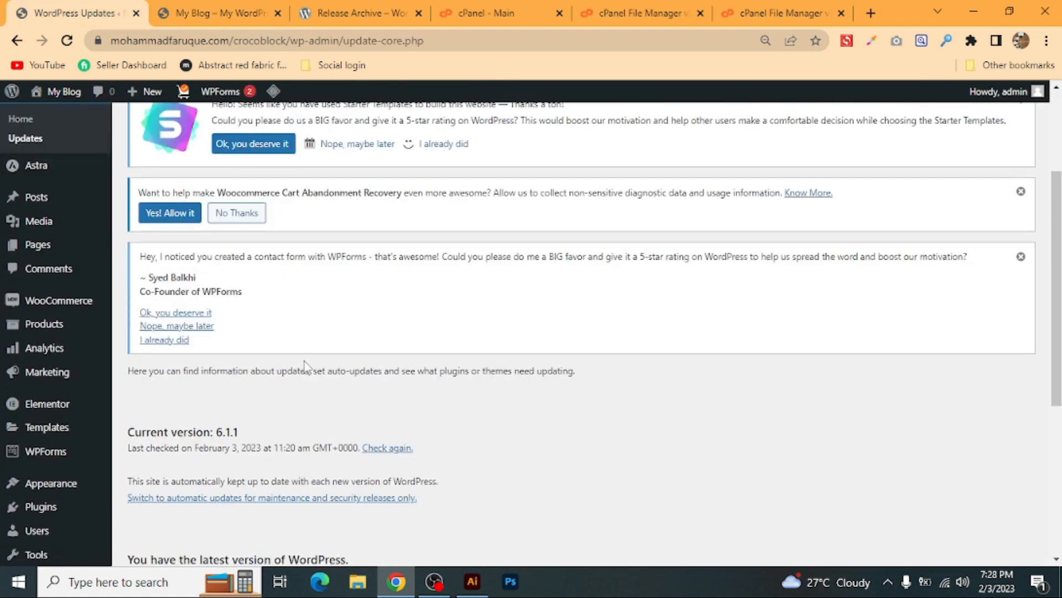
{"action": "left_click_drag", "start_coordinate": [239, 285], "coordinate": [224, 278]}
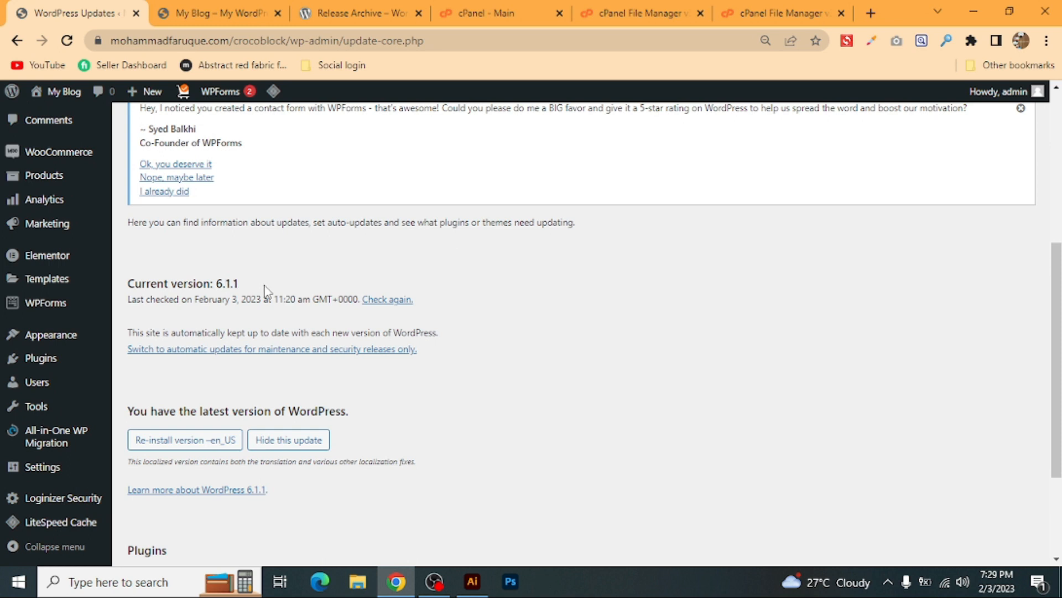
{"action": "scroll", "coordinate": [221, 255], "scroll_direction": "up", "scroll_amount": 6}
{"action": "left_click", "coordinate": [65, 42]}
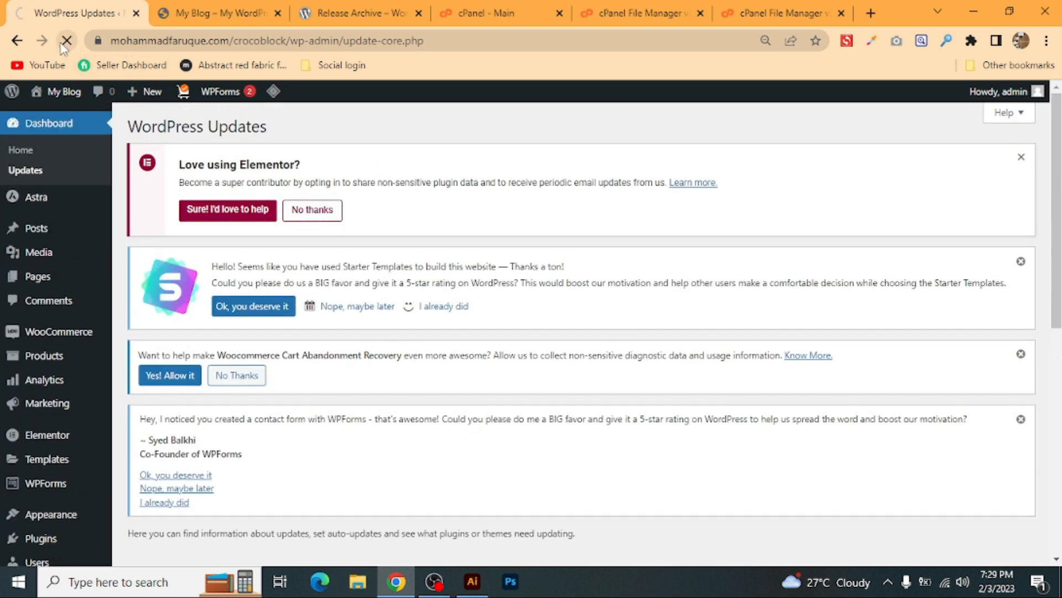
{"action": "scroll", "coordinate": [277, 326], "scroll_direction": "down", "scroll_amount": 5}
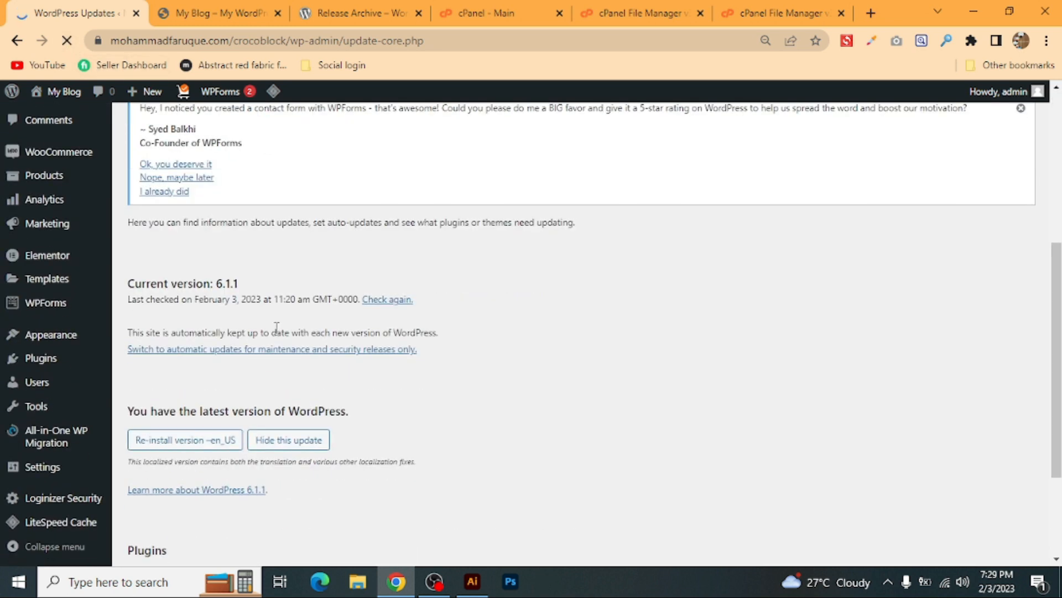
Compare the 6.0 Branch in the release archive with the current version shown on the refreshed WordPress Updates page.
{"action": "left_click", "coordinate": [363, 12]}
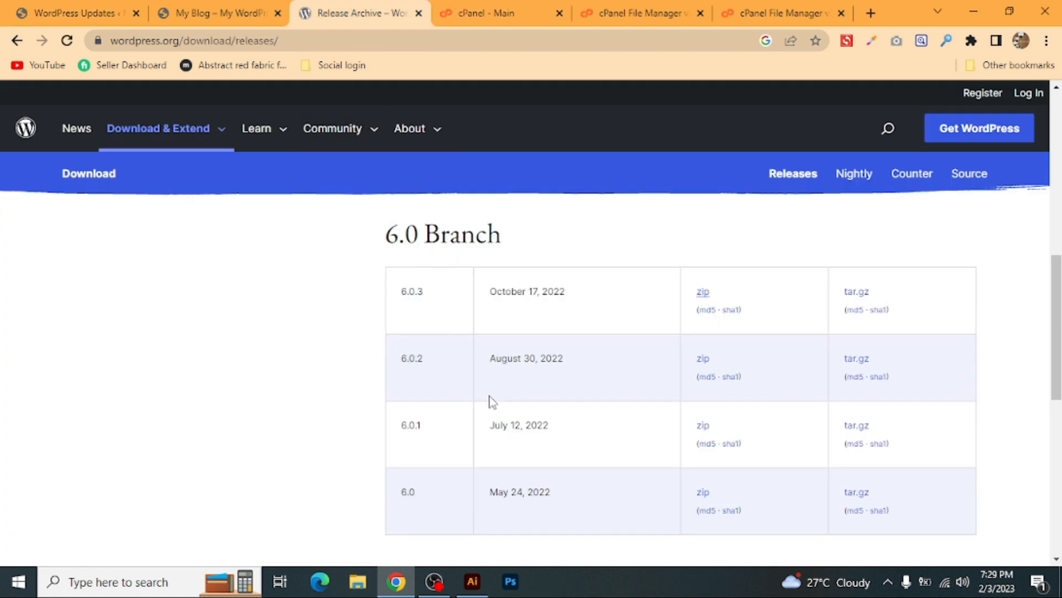
{"action": "left_click", "coordinate": [105, 13]}
{"action": "left_click_drag", "start_coordinate": [253, 289], "coordinate": [223, 285]}
{"action": "left_click", "coordinate": [259, 287]}
{"action": "scroll", "coordinate": [270, 301], "scroll_direction": "down", "scroll_amount": 4}
{"action": "scroll", "coordinate": [271, 305], "scroll_direction": "up", "scroll_amount": 10}
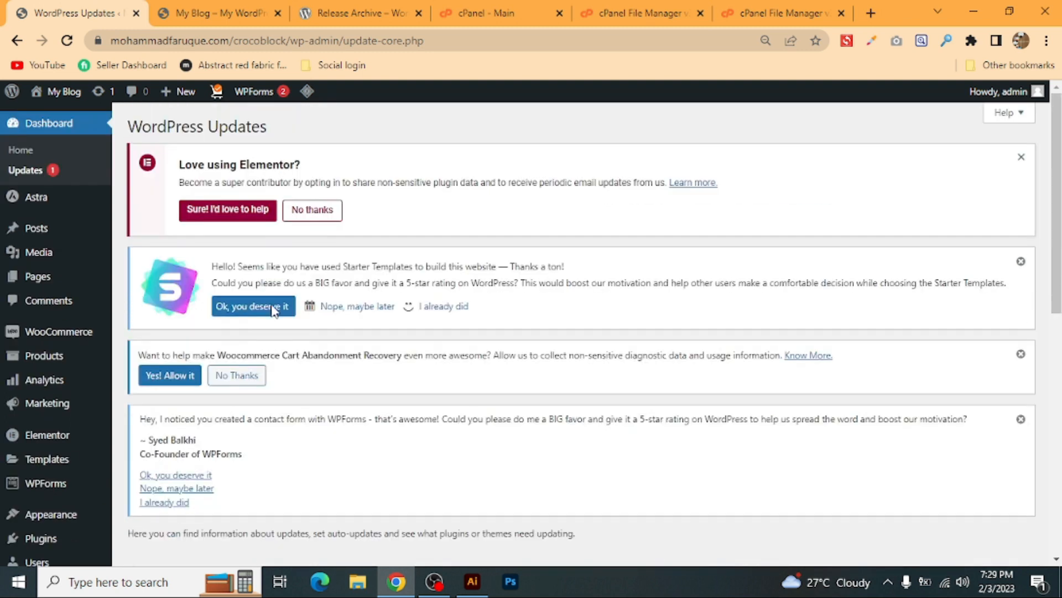
{"action": "scroll", "coordinate": [273, 310], "scroll_direction": "down", "scroll_amount": 10}
{"action": "scroll", "coordinate": [460, 429], "scroll_direction": "up", "scroll_amount": 7}
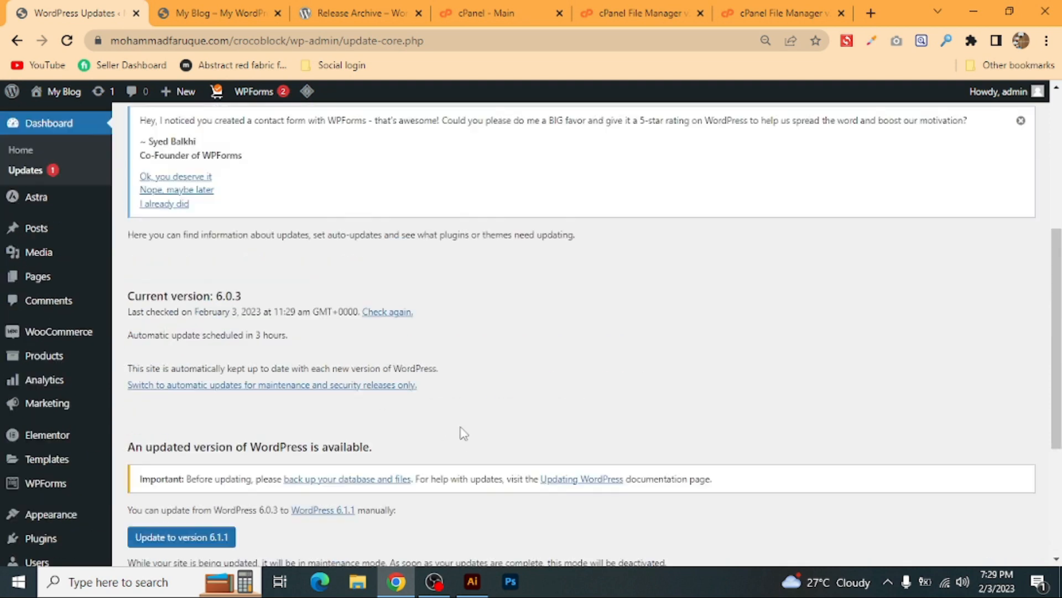
Examine the 6.1.1 entry in the WordPress release archive and return to the crocoblock folder in File Manager.
{"action": "left_click", "coordinate": [390, 12]}
{"action": "scroll", "coordinate": [437, 332], "scroll_direction": "up", "scroll_amount": 3}
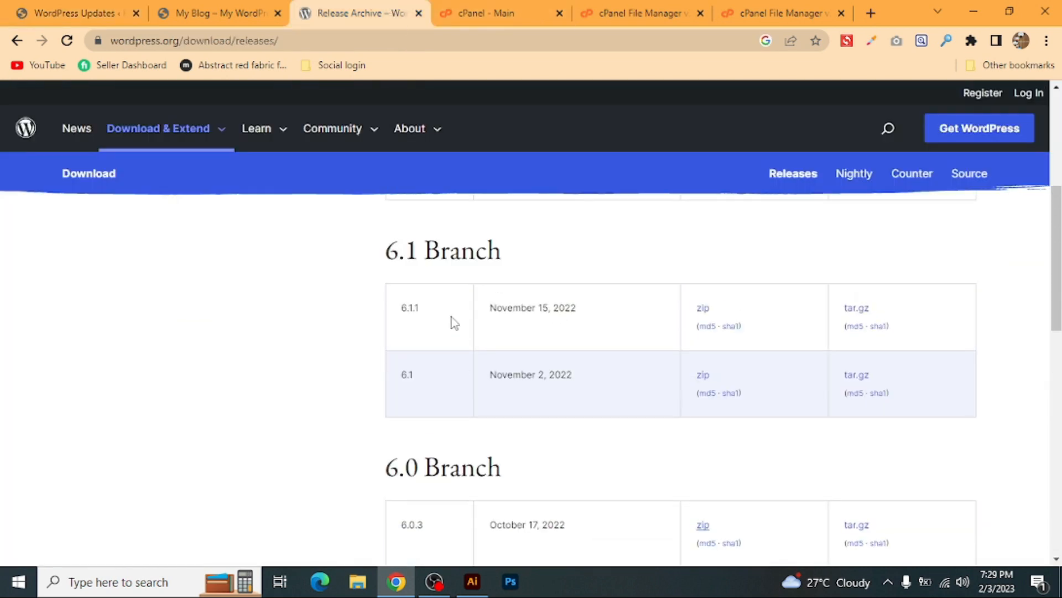
{"action": "left_click_drag", "start_coordinate": [429, 315], "coordinate": [391, 308]}
{"action": "left_click", "coordinate": [360, 323]}
{"action": "left_click", "coordinate": [775, 12]}
{"action": "left_click", "coordinate": [647, 13]}
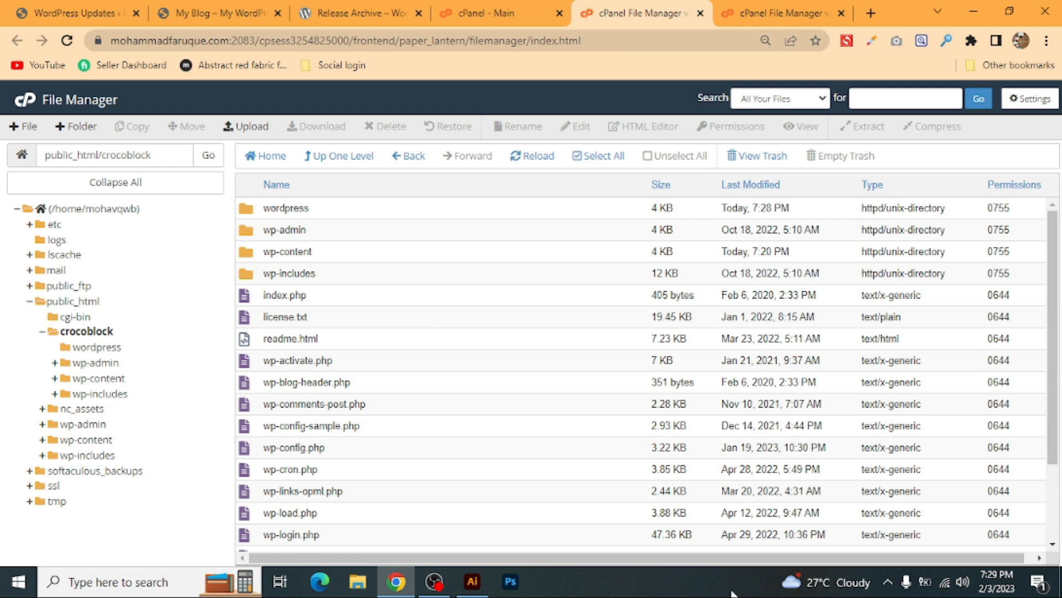
Review the site's home page once more from the header down to the footer and back.
{"action": "left_click", "coordinate": [237, 11]}
{"action": "scroll", "coordinate": [360, 365], "scroll_direction": "down", "scroll_amount": 20}
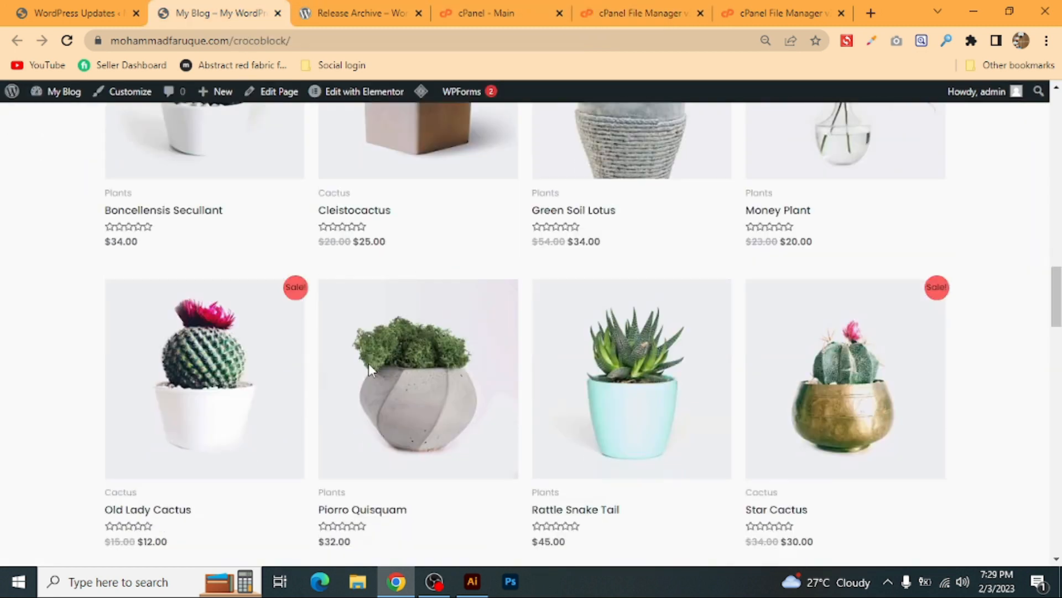
{"action": "scroll", "coordinate": [360, 385], "scroll_direction": "down", "scroll_amount": 5}
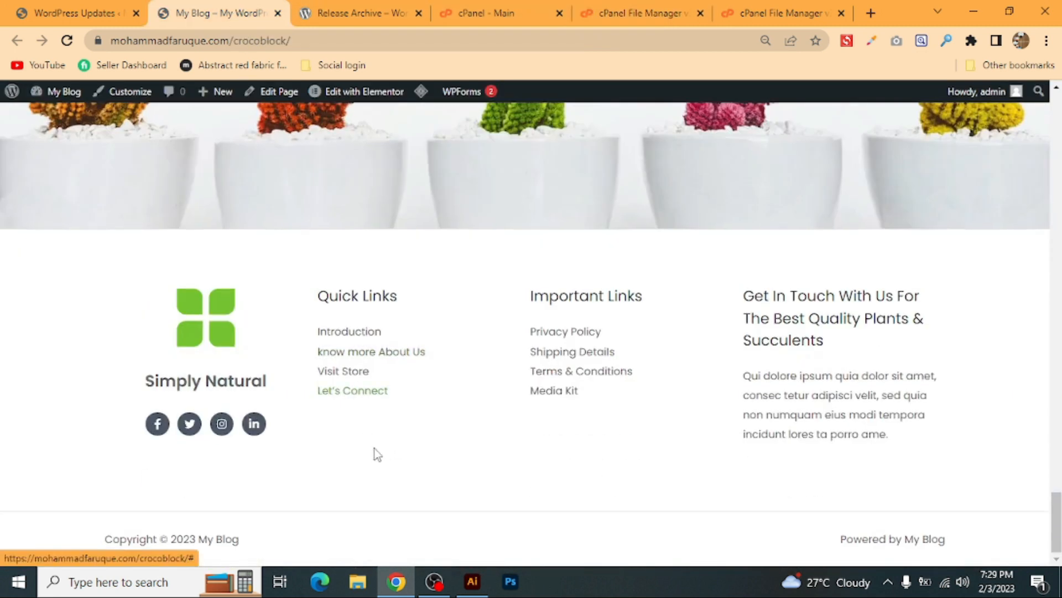
{"action": "scroll", "coordinate": [373, 451], "scroll_direction": "up", "scroll_amount": 15}
{"action": "scroll", "coordinate": [400, 445], "scroll_direction": "up", "scroll_amount": 12}
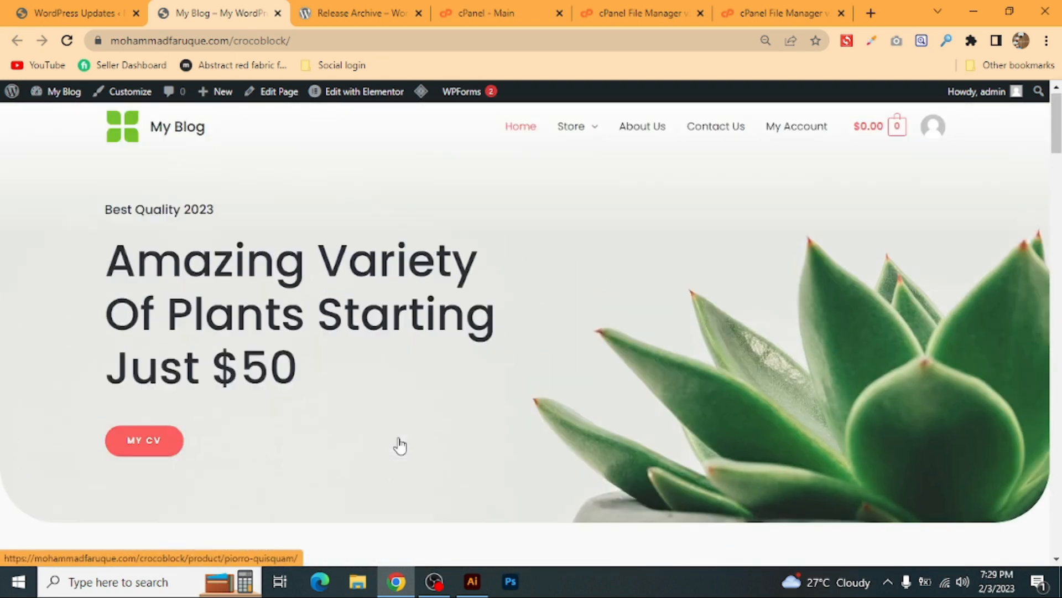